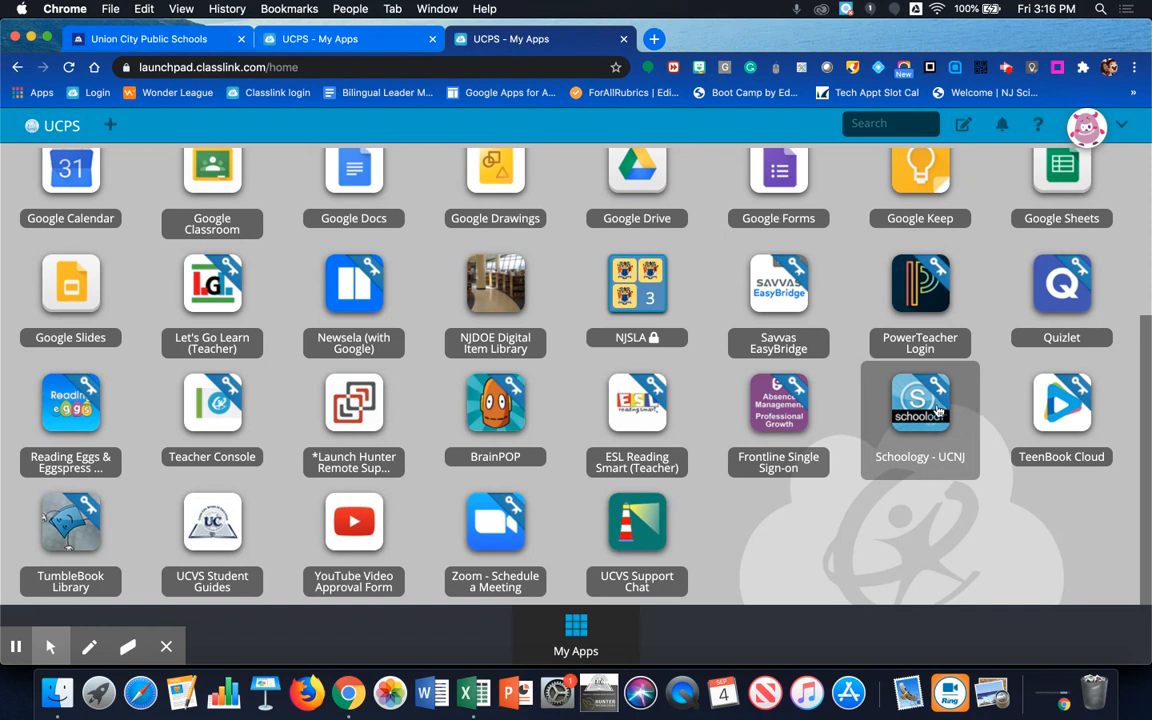
Open Schoology - UCNJ and go to the grade setup of the English Language Arts 4: Section 302 course
click(933, 408)
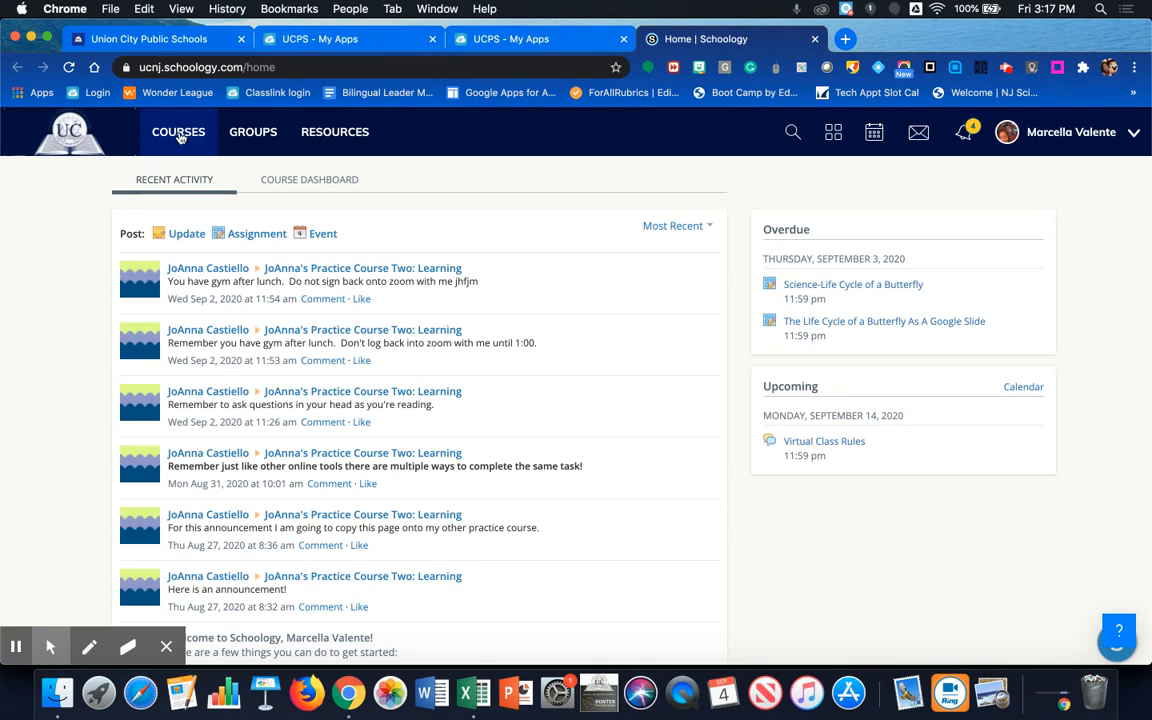
click(180, 135)
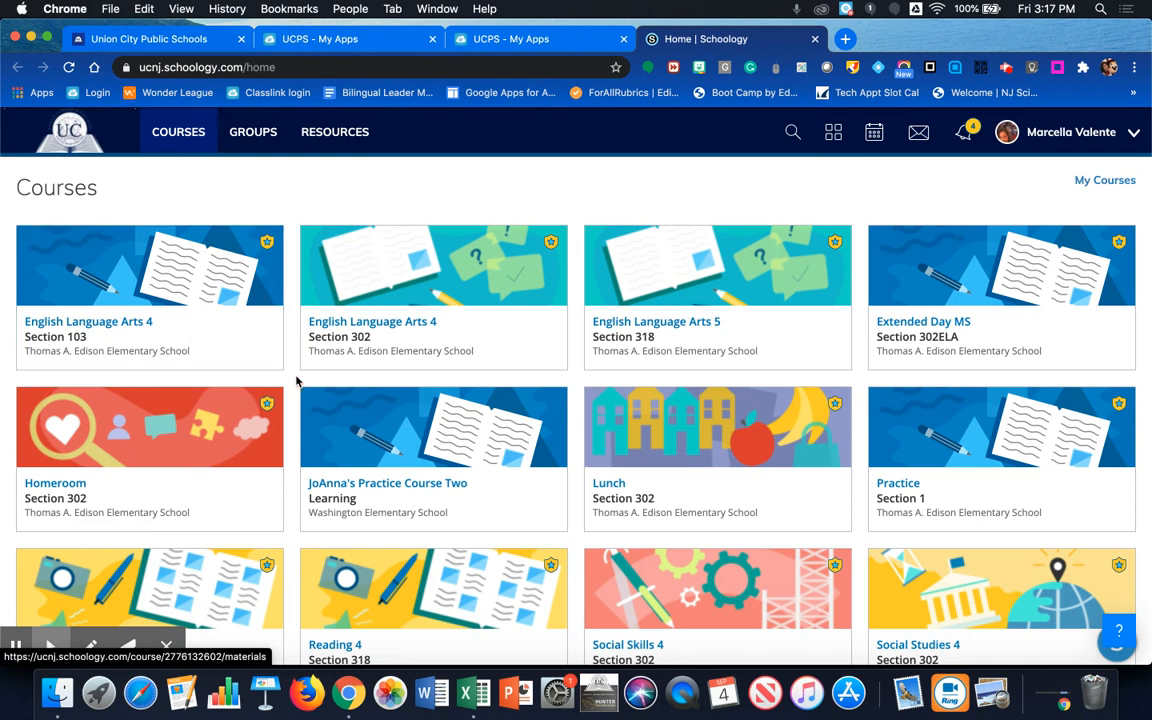
click(525, 337)
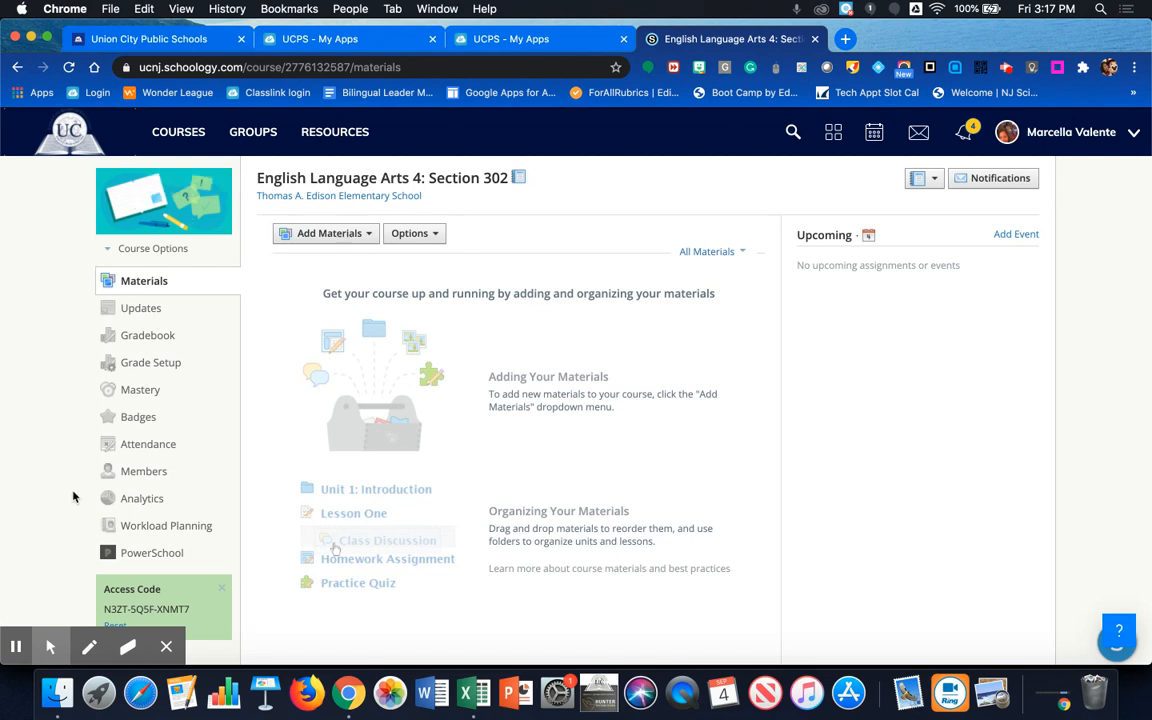
click(154, 366)
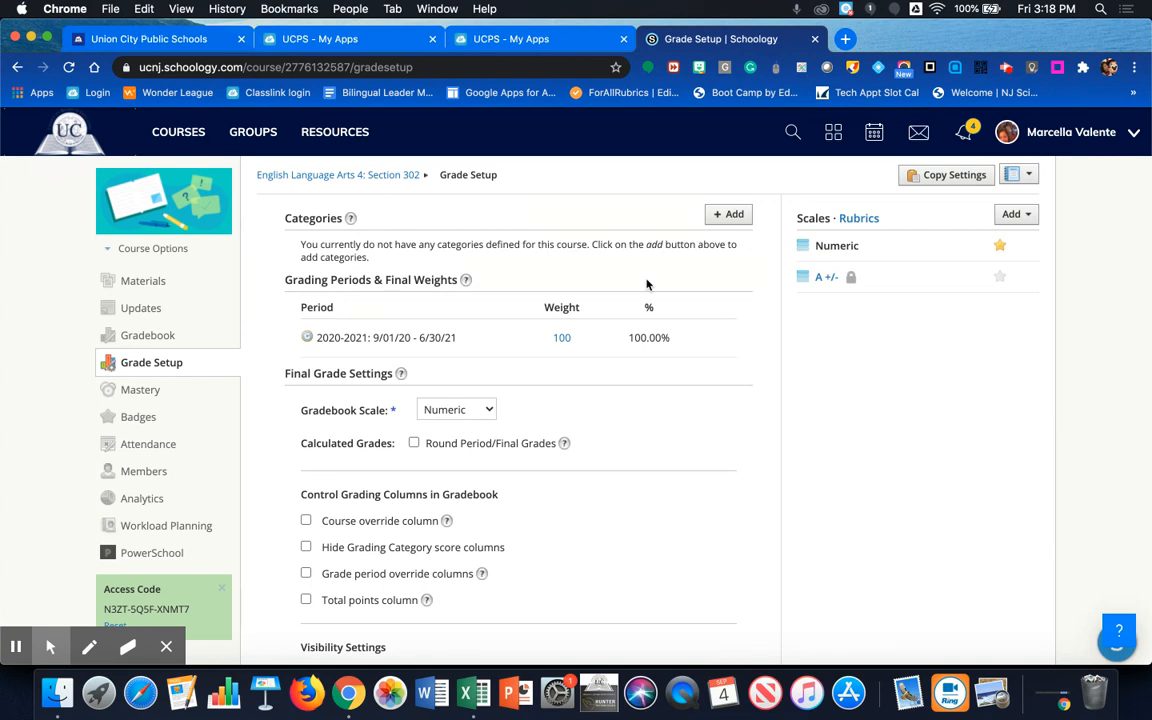
Create a grading category named Test for the course
click(729, 217)
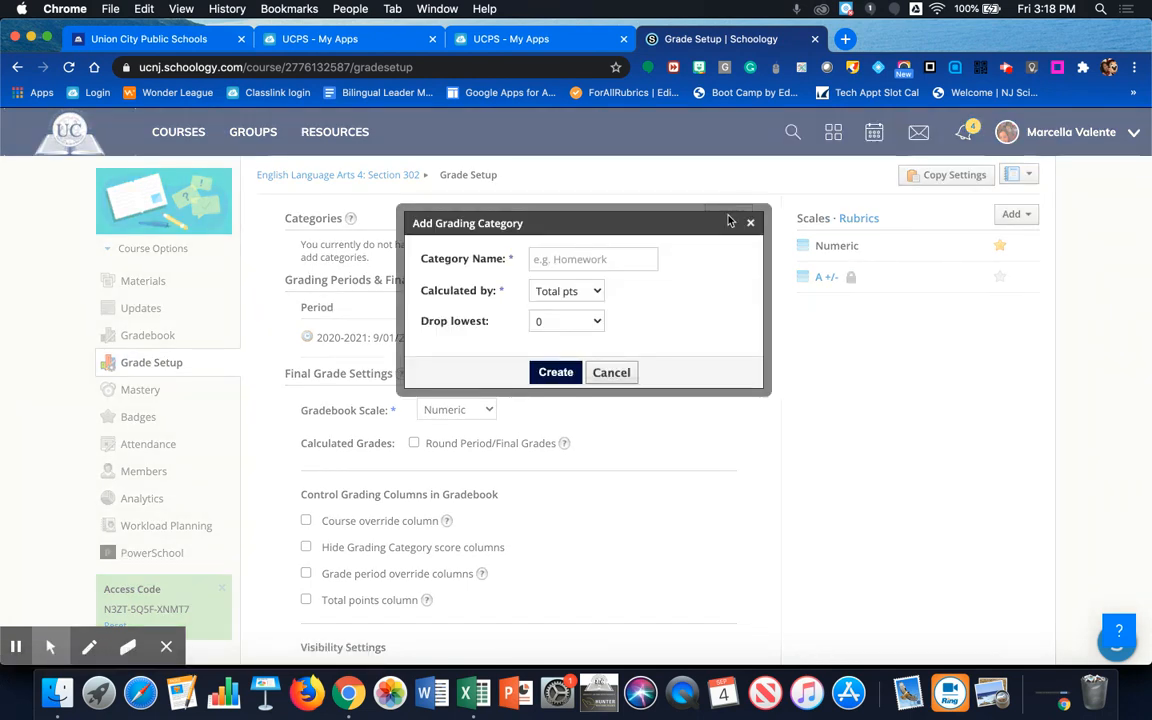
click(627, 260)
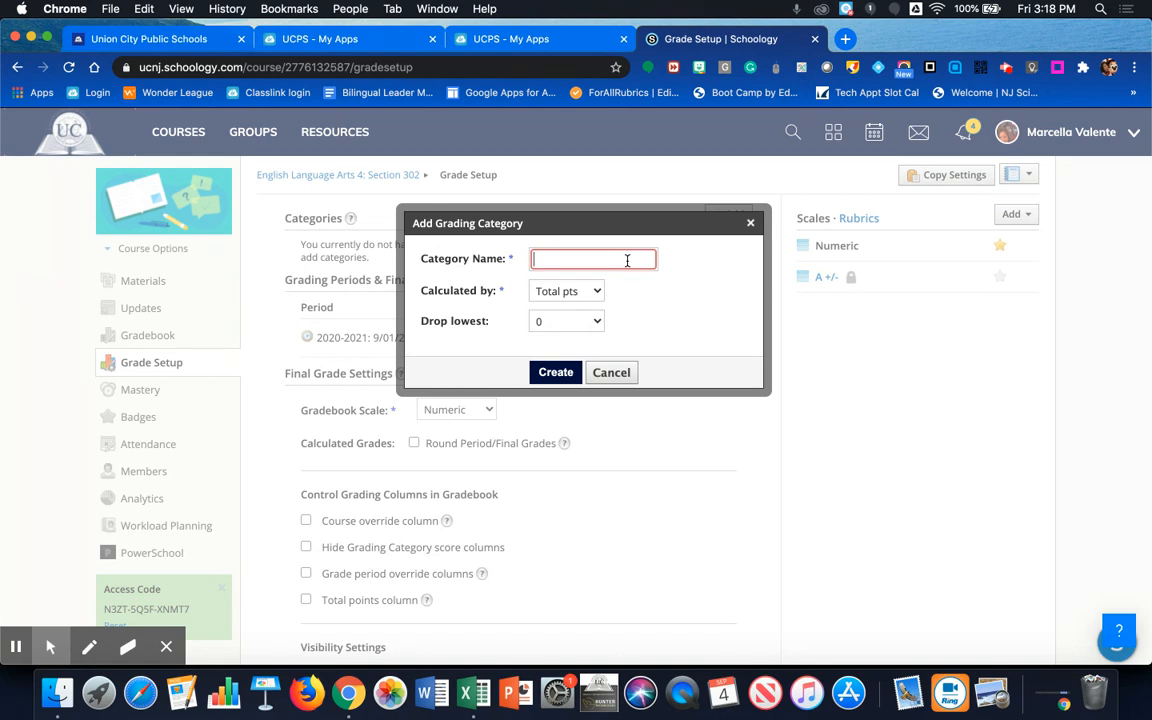
text(Test)
click(556, 373)
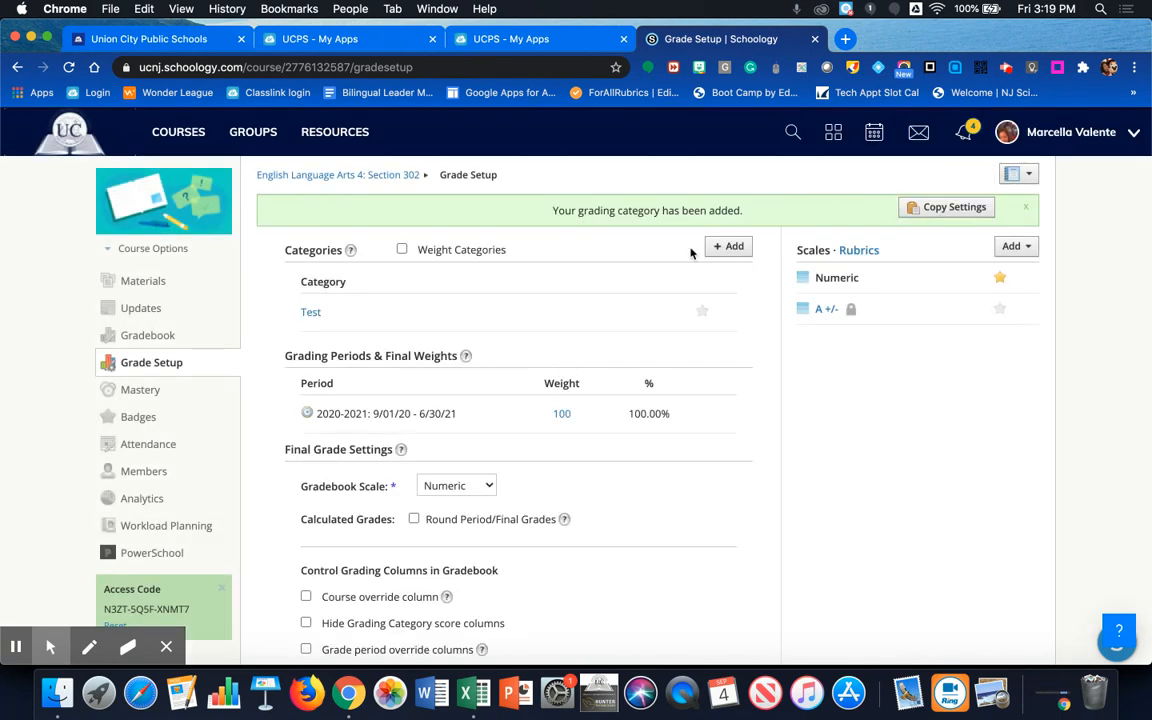
Create a second grading category named Benchmark
click(728, 246)
click(583, 260)
text(Benc)
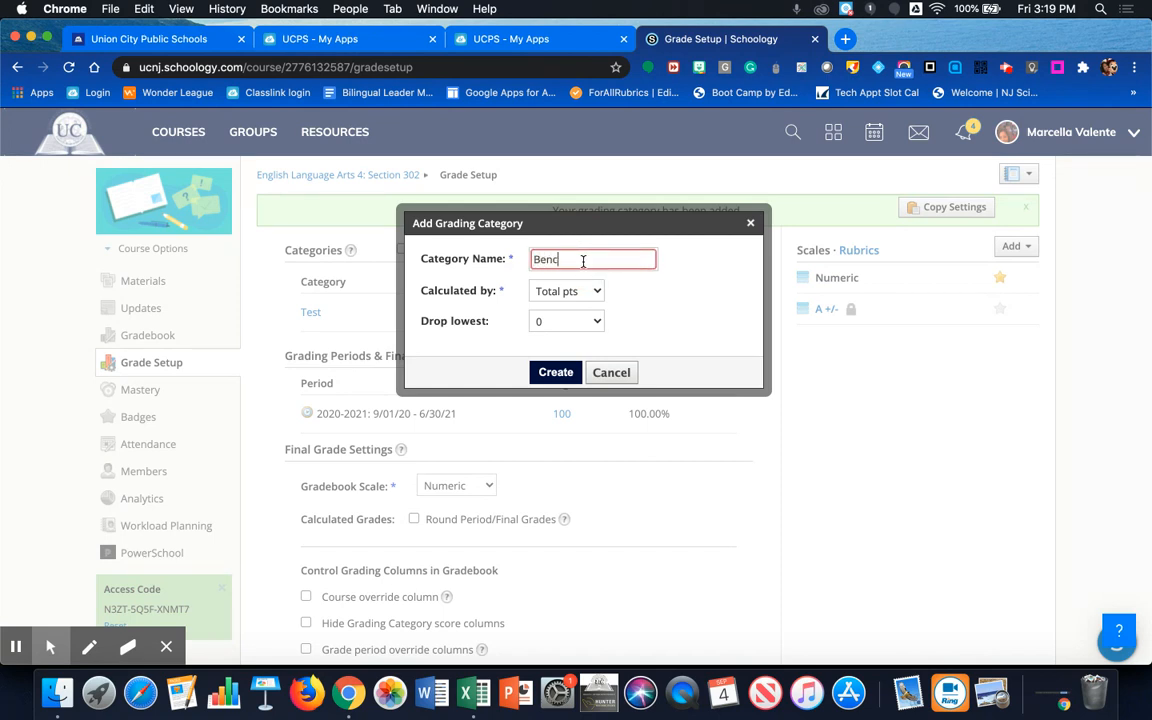
text(hmark)
click(556, 372)
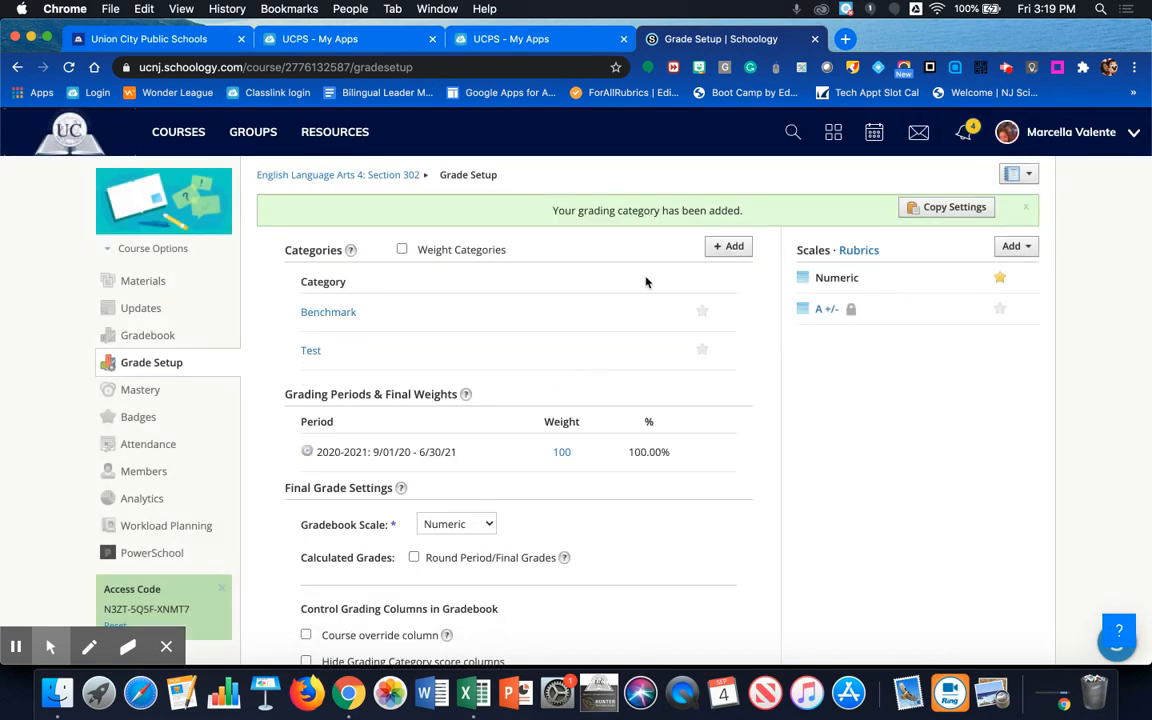
Create a third grading category named Project
click(727, 247)
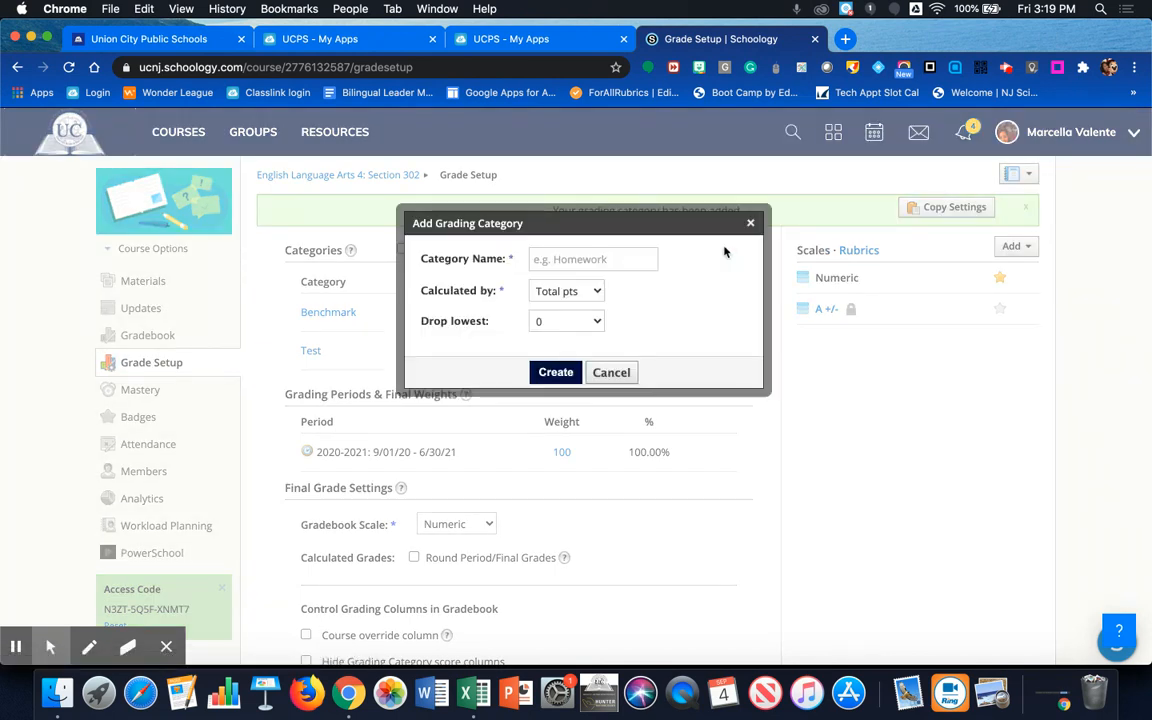
text(P)
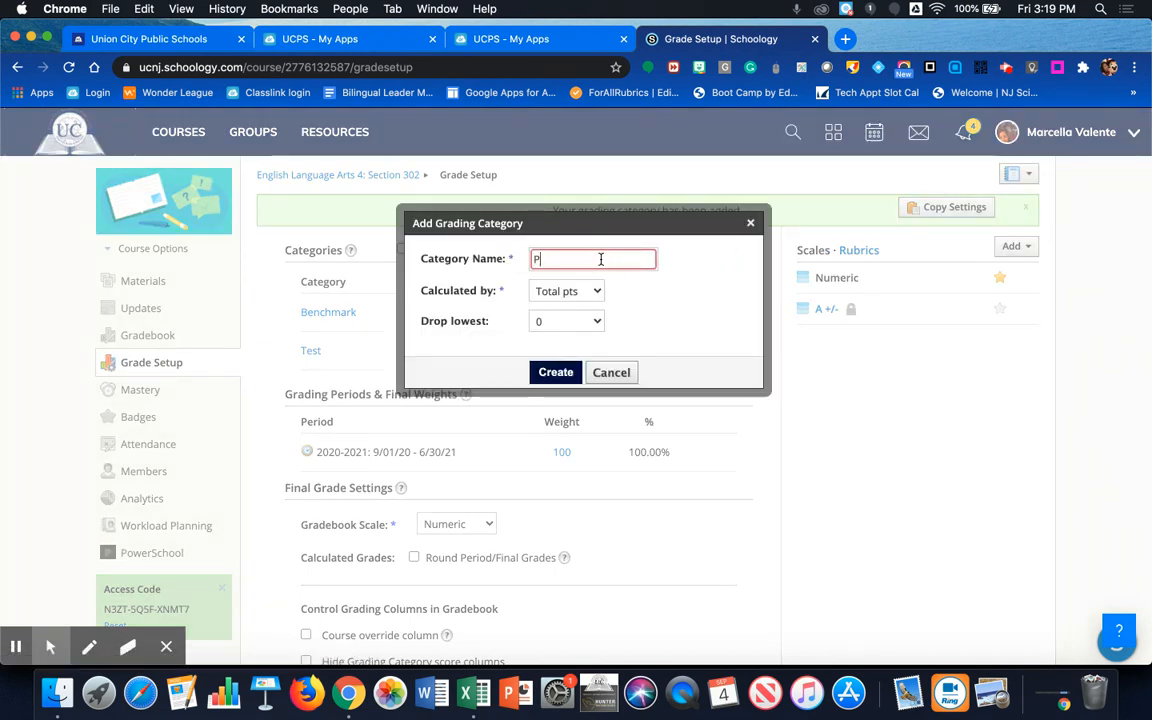
text(roject)
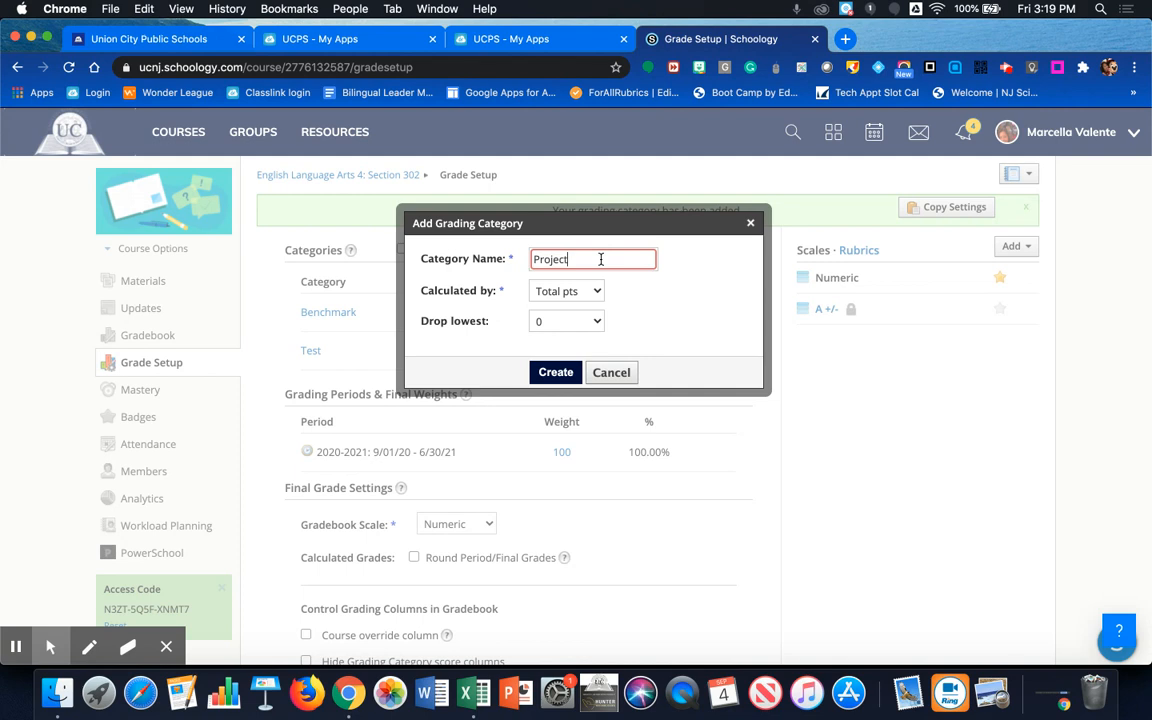
click(554, 373)
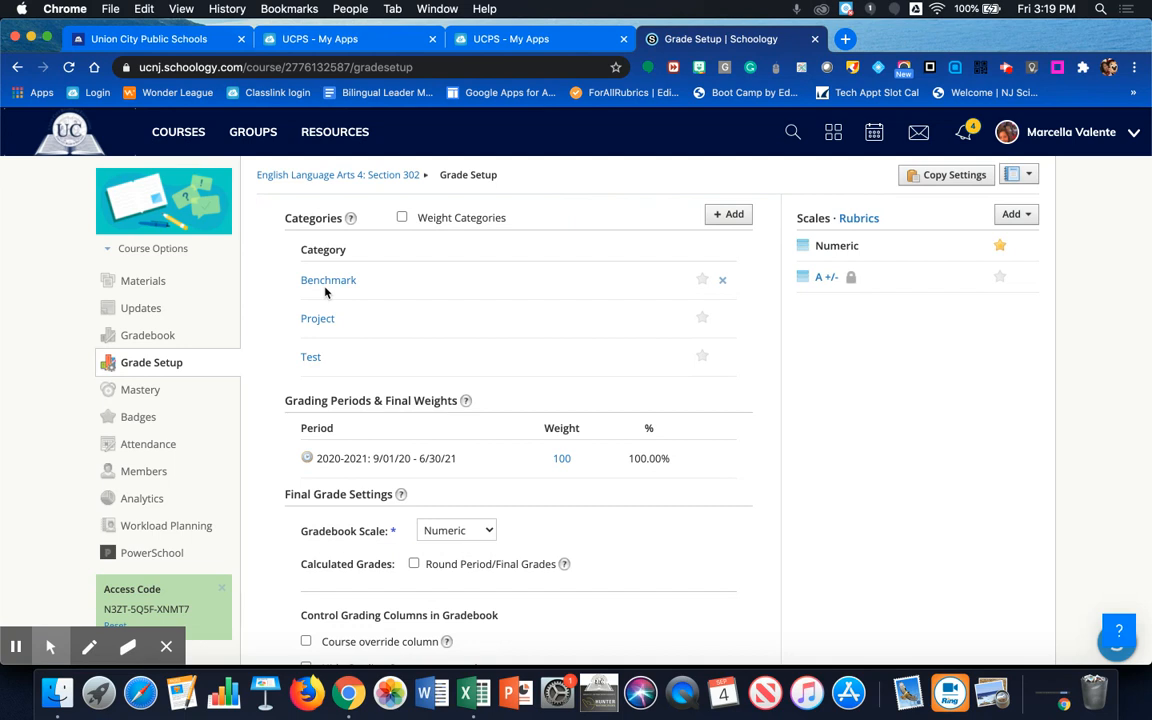
click(951, 178)
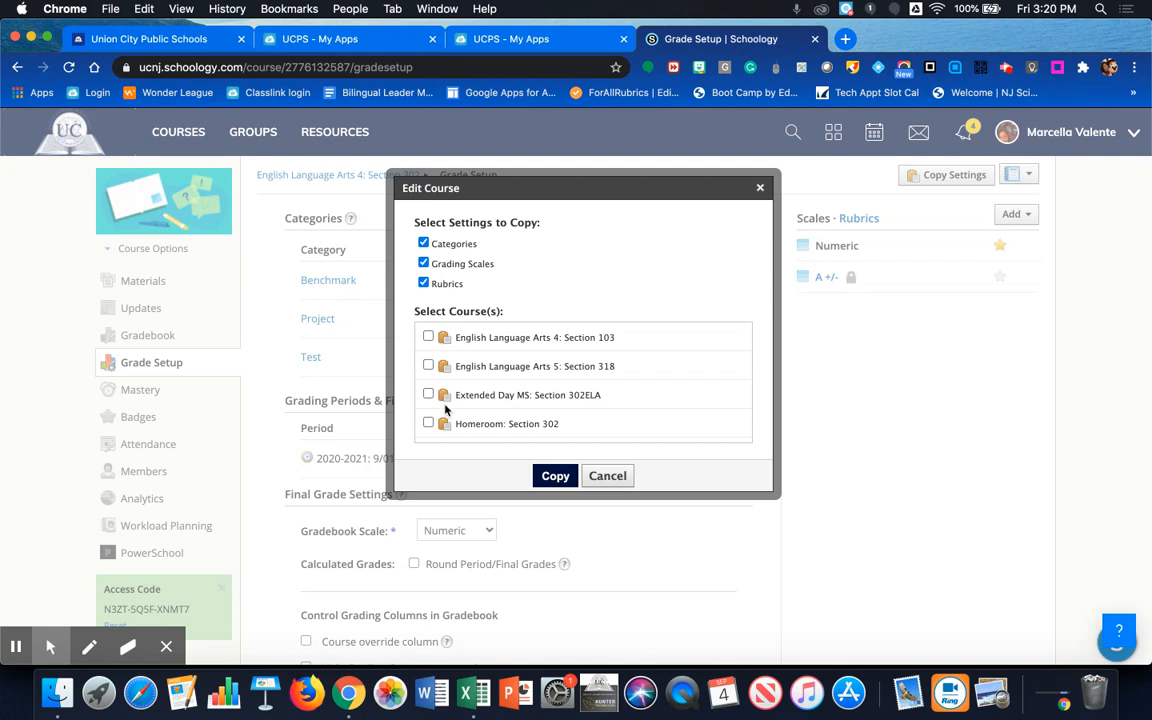
click(428, 338)
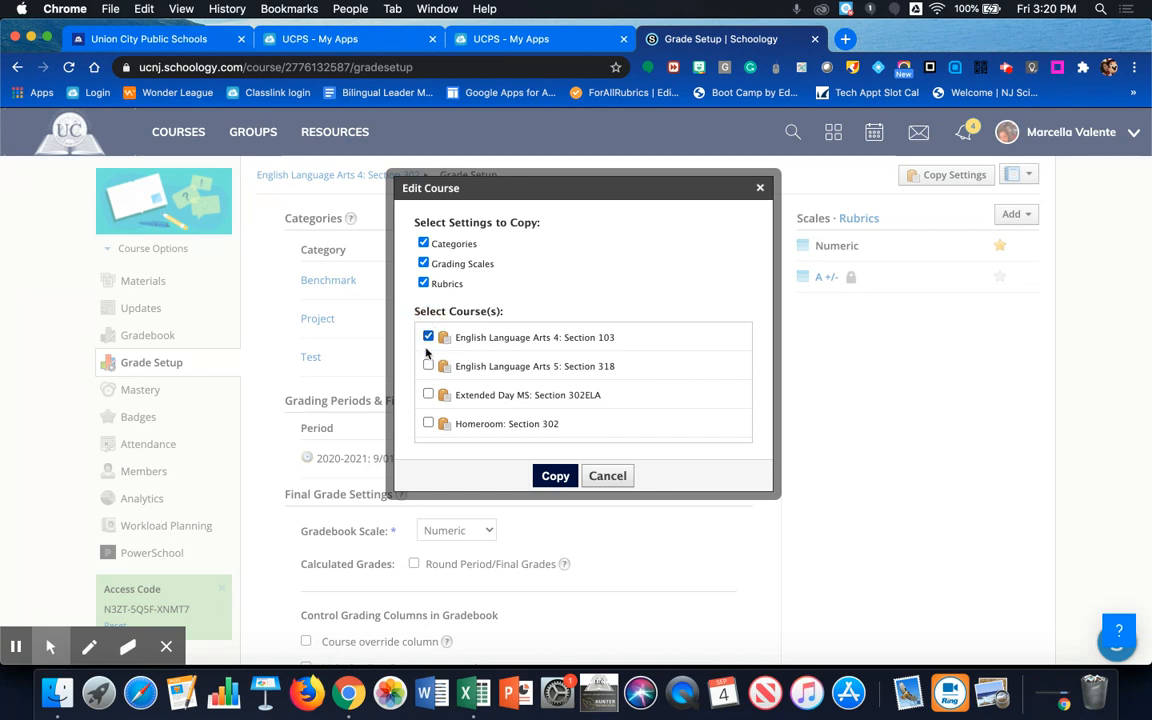
click(428, 366)
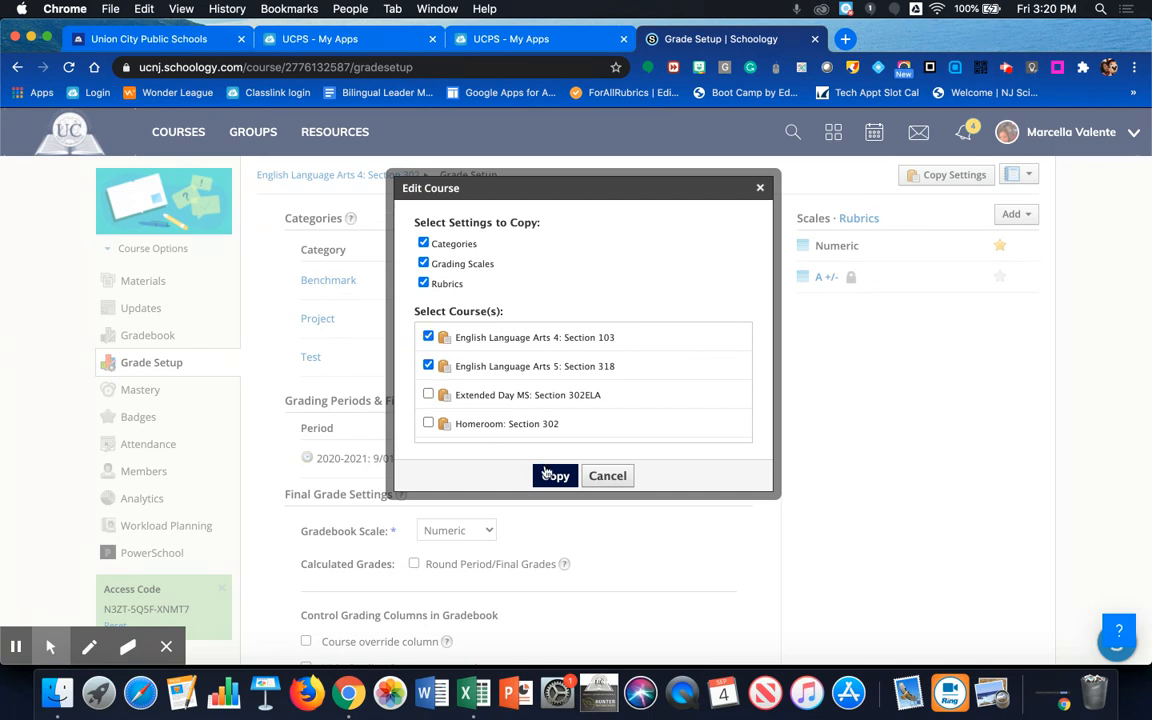
click(428, 366)
click(759, 188)
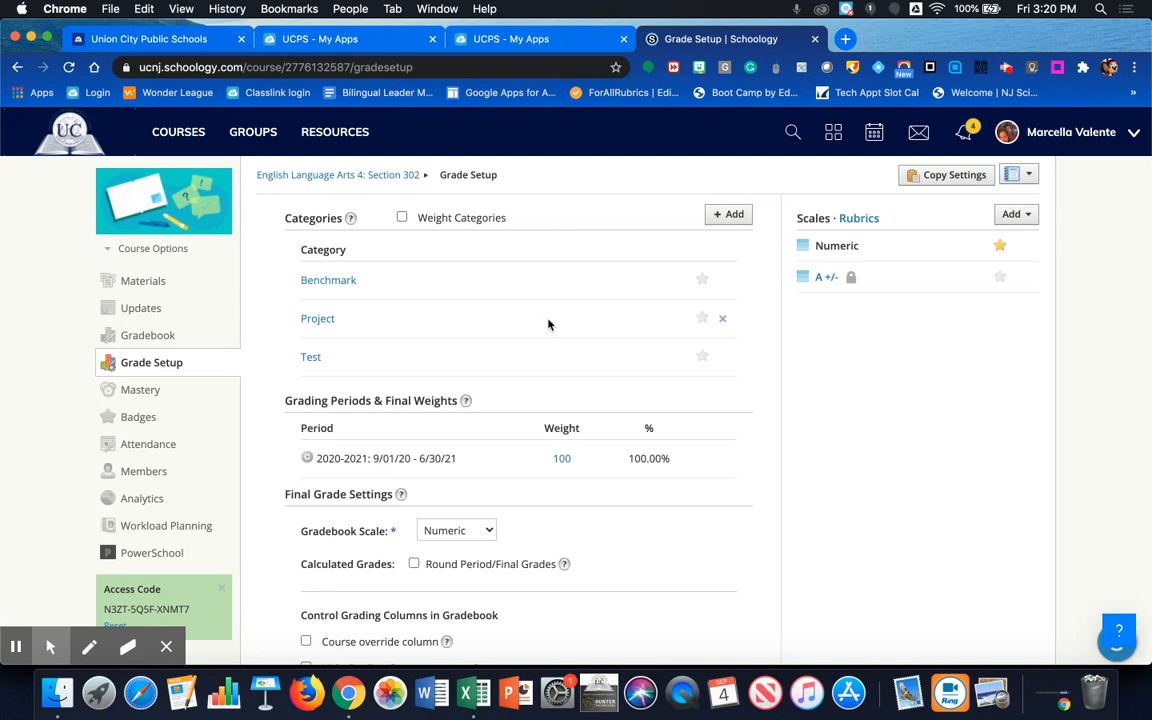
Save the grade setup changes and open the course's PowerSchool integration
scroll(535, 300, down, 6)
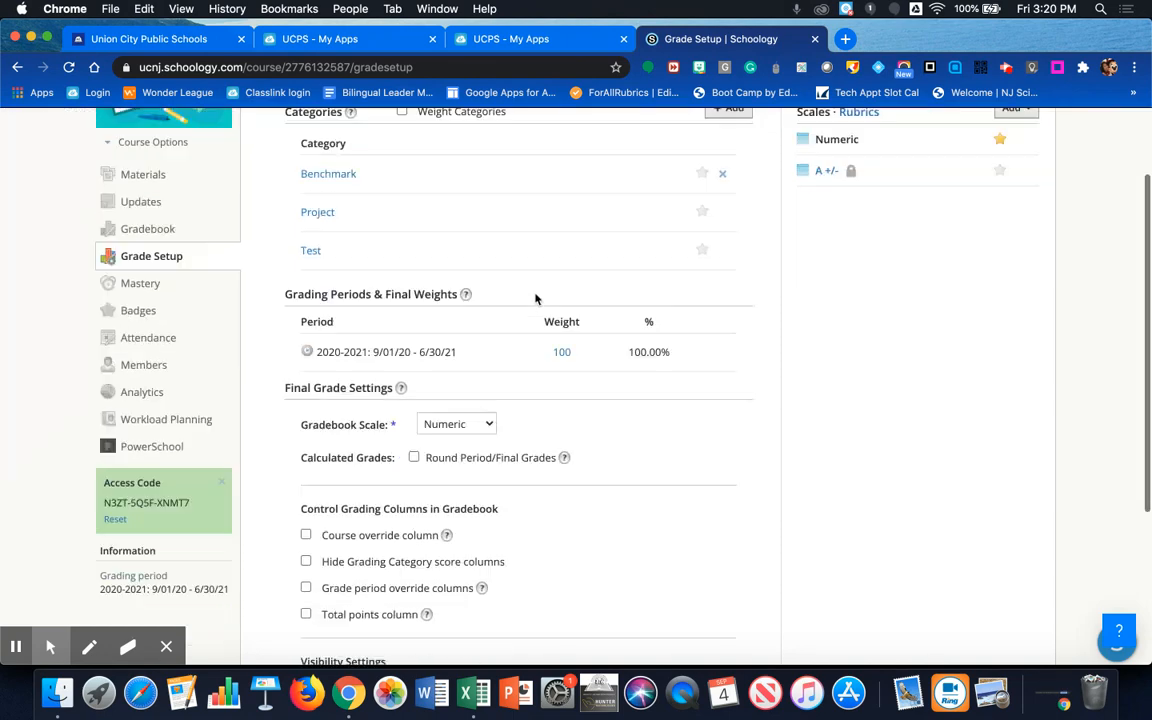
click(521, 531)
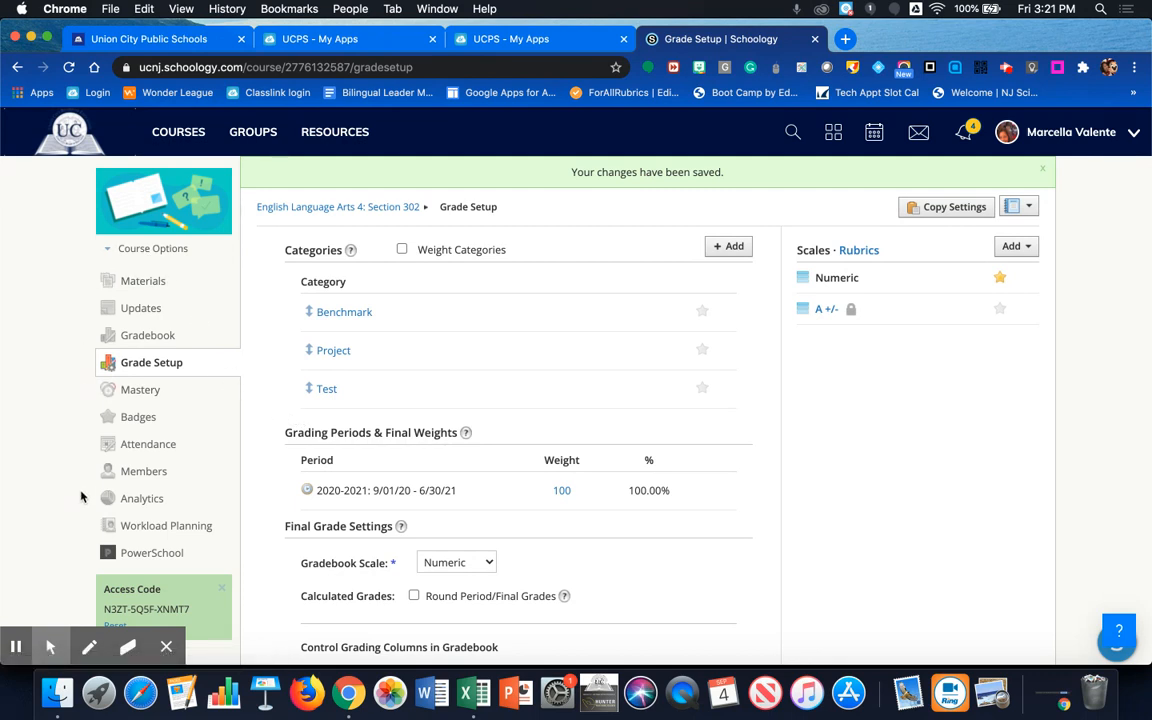
scroll(90, 463, down, 2)
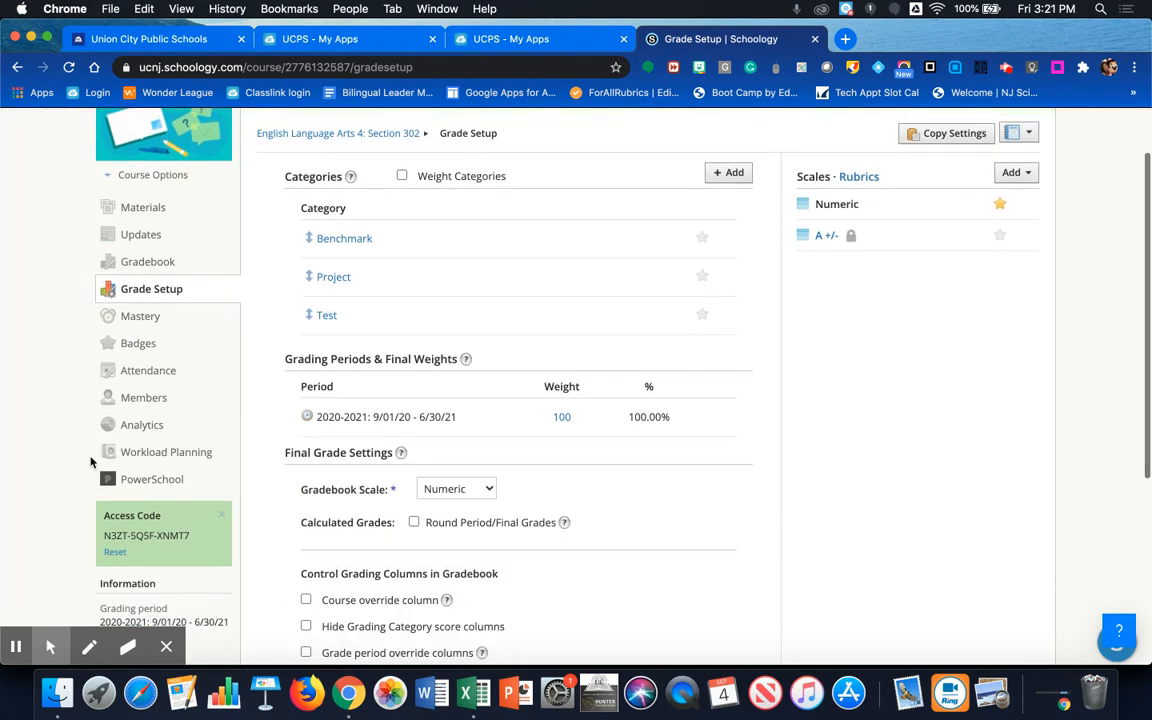
click(152, 482)
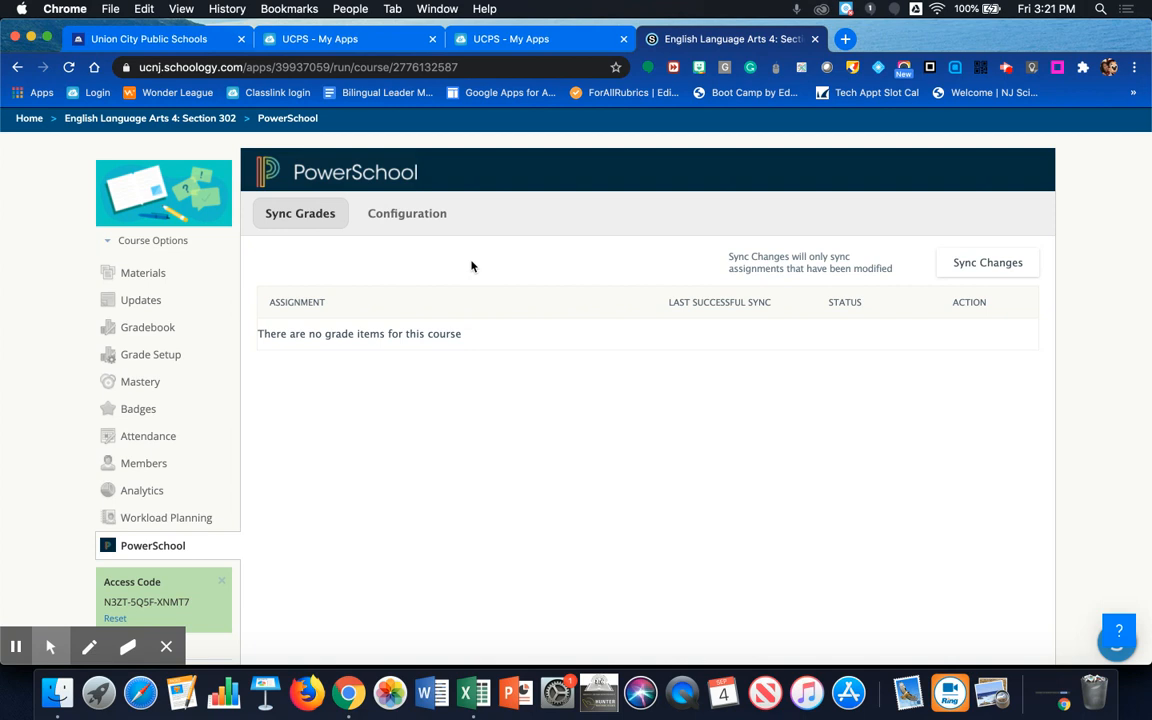
Open the PowerSchool configuration for this section, reloading the page until it loads
click(414, 222)
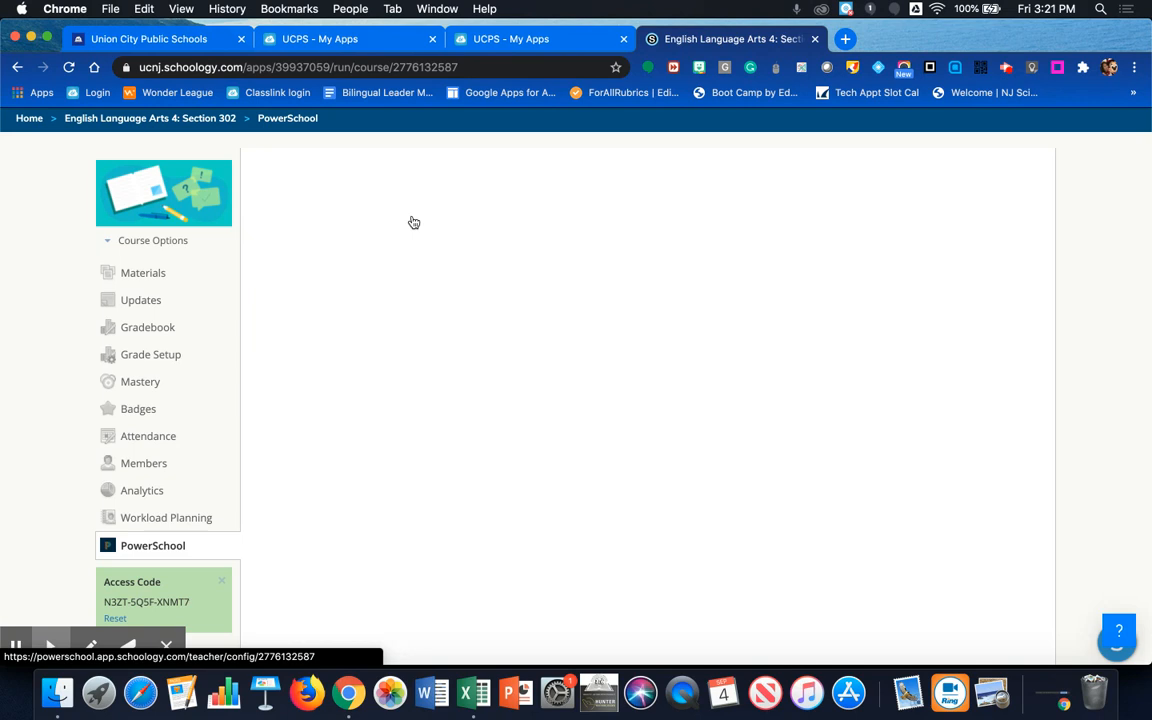
click(68, 67)
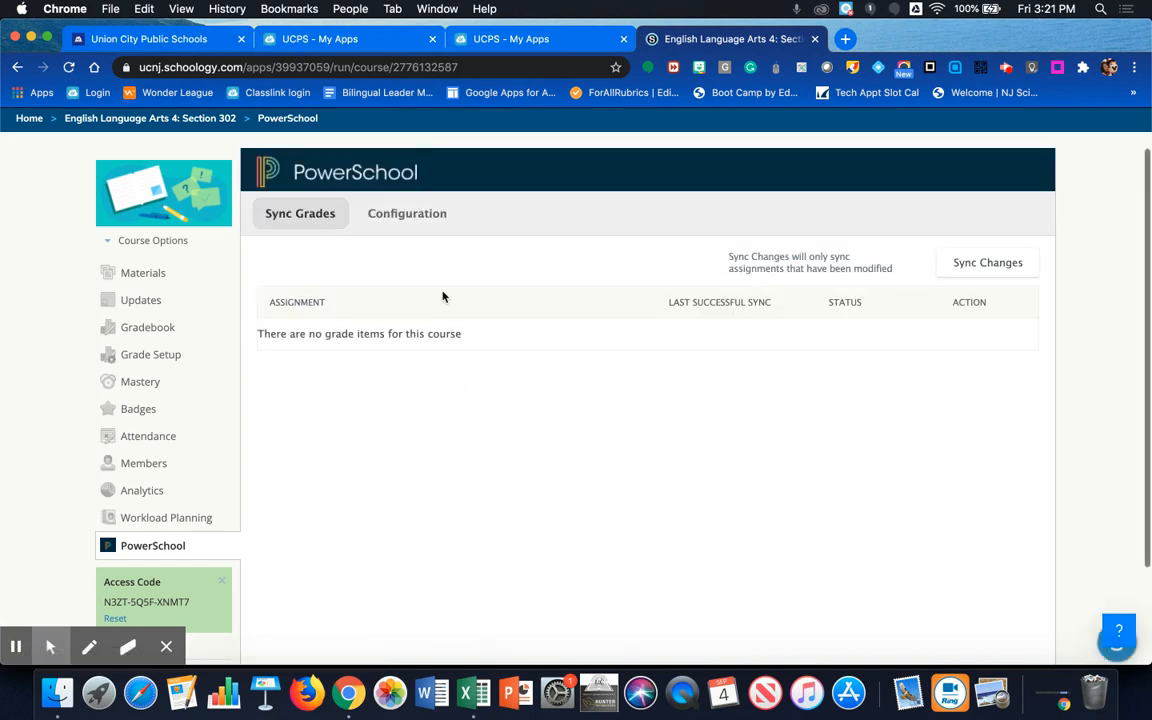
click(418, 216)
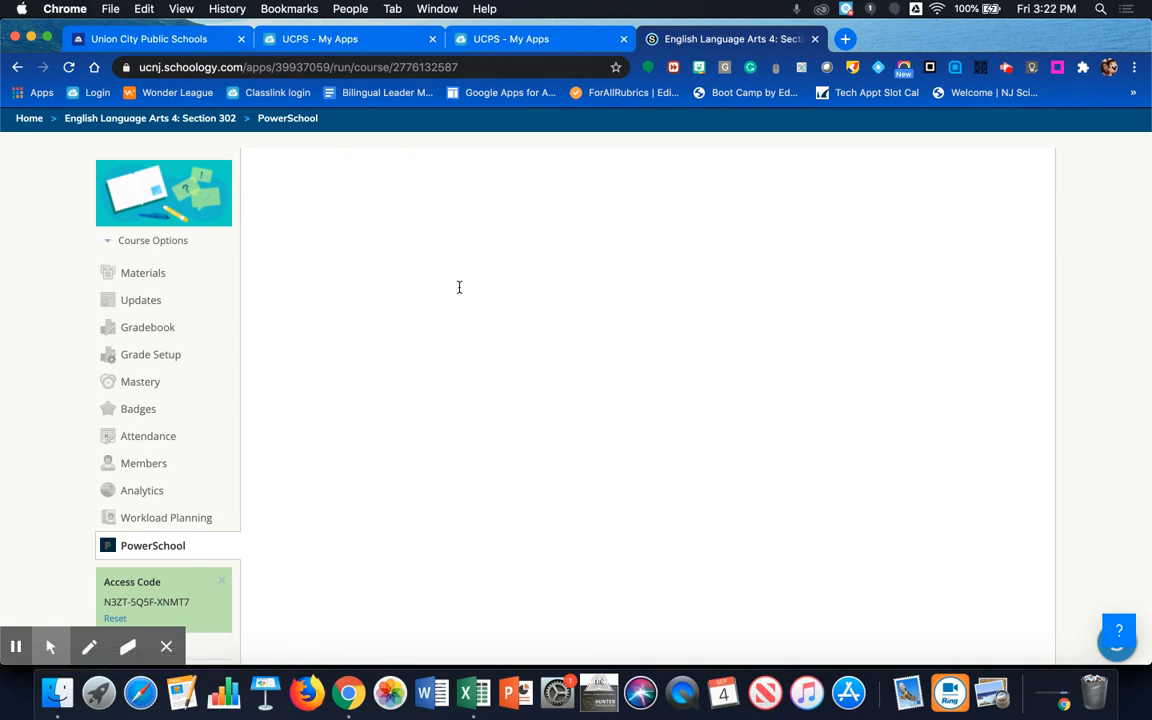
click(69, 69)
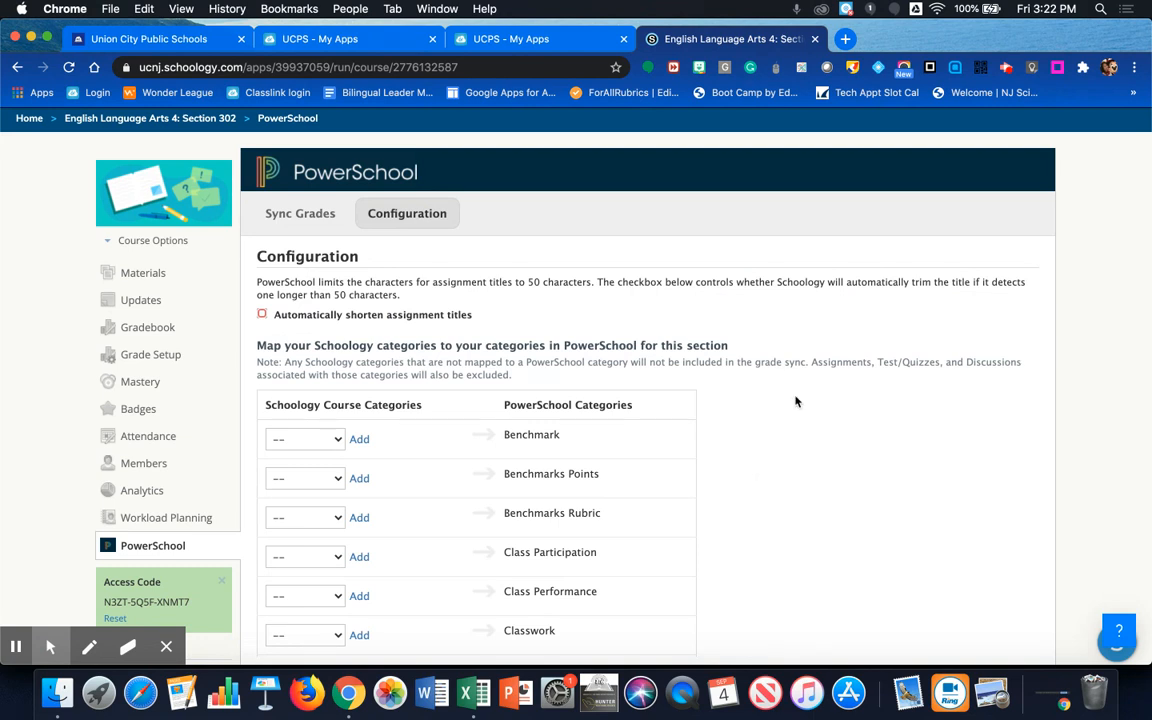
Review the full list of PowerSchool categories available for mapping to the Schoology course categories
scroll(796, 410, down, 3)
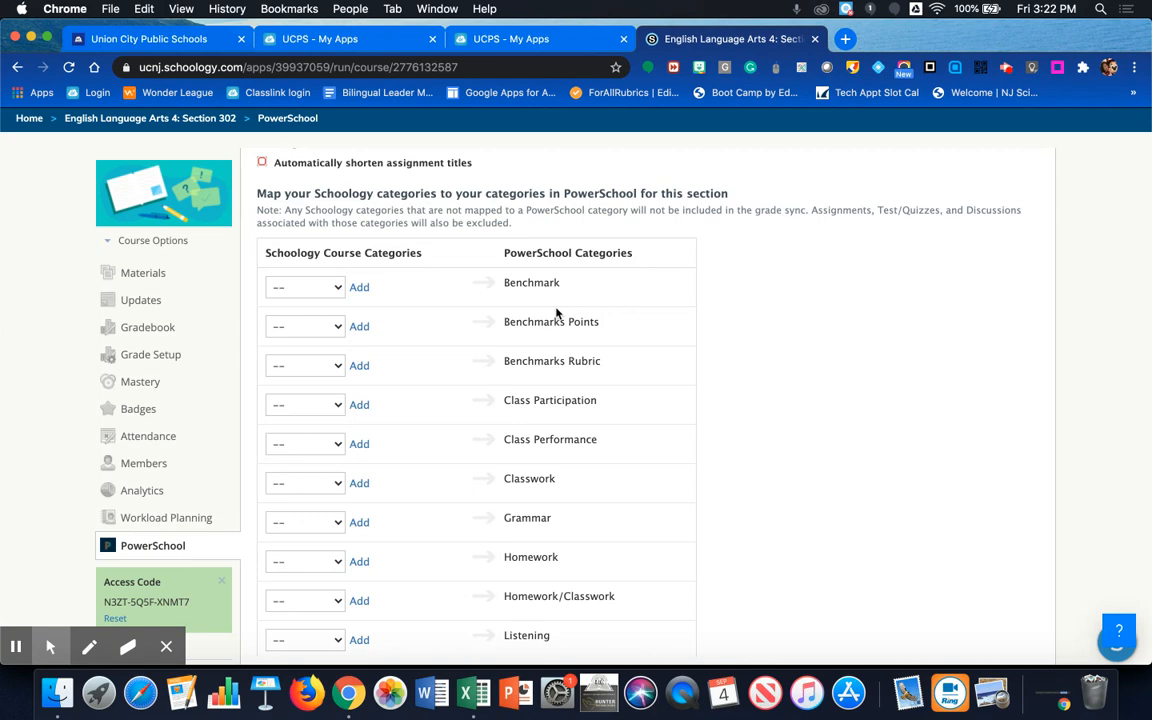
scroll(580, 315, down, 3)
scroll(585, 315, up, 4)
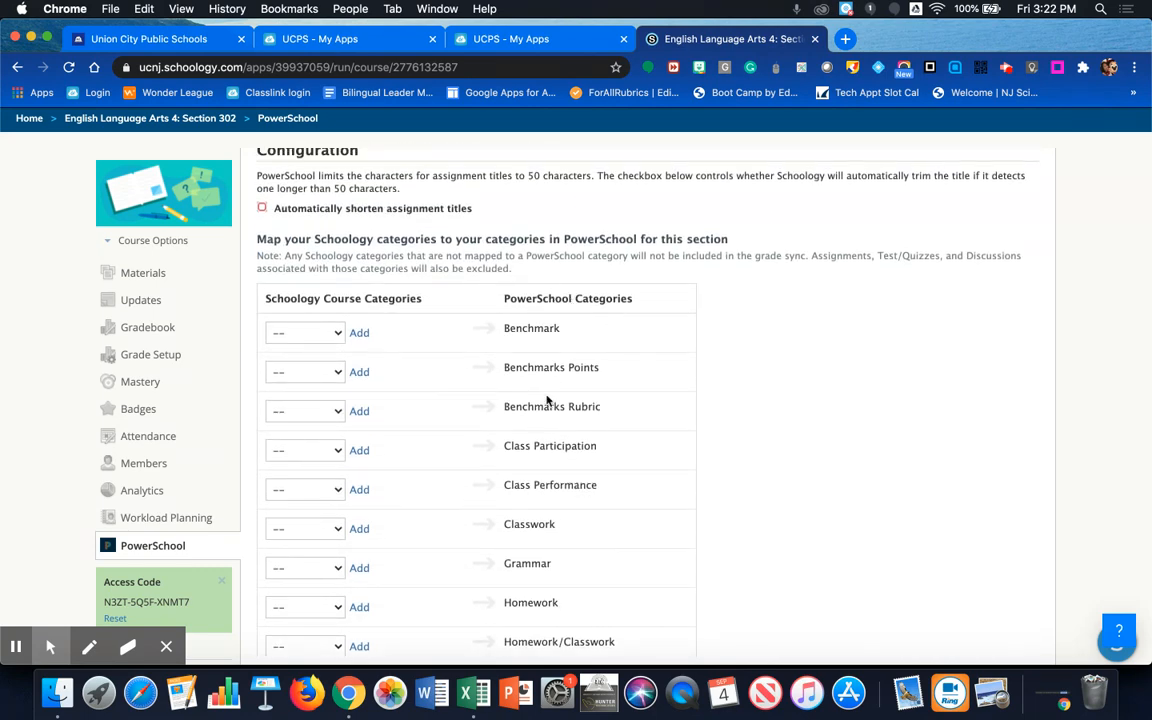
scroll(547, 400, down, 2)
scroll(547, 400, down, 9)
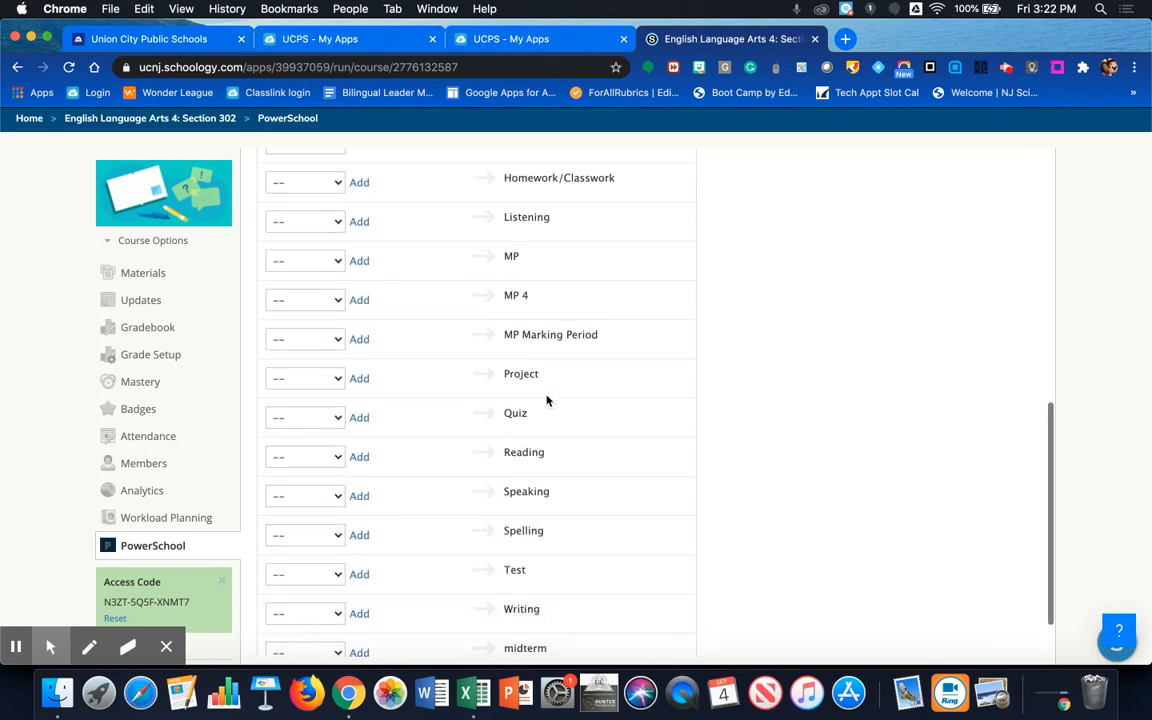
scroll(546, 399, down, 3)
scroll(543, 420, up, 8)
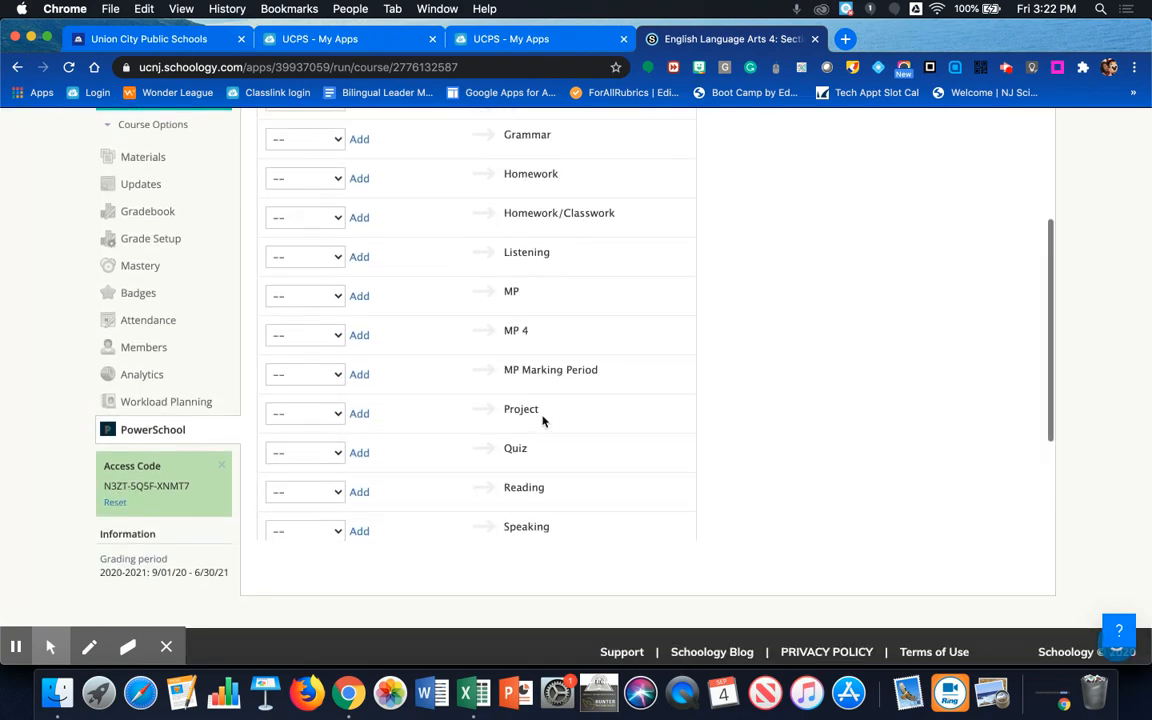
scroll(542, 420, up, 4)
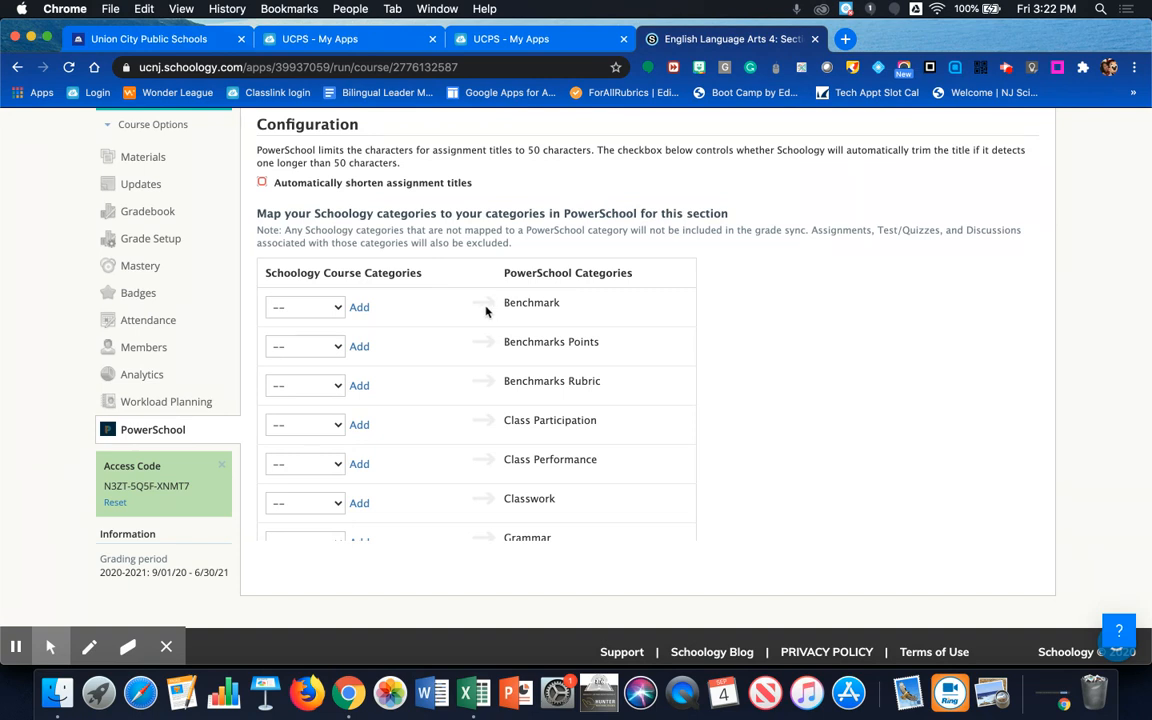
Map the Schoology Benchmark category to the PowerSchool Benchmark category, leaving Benchmarks Points unmapped
click(337, 312)
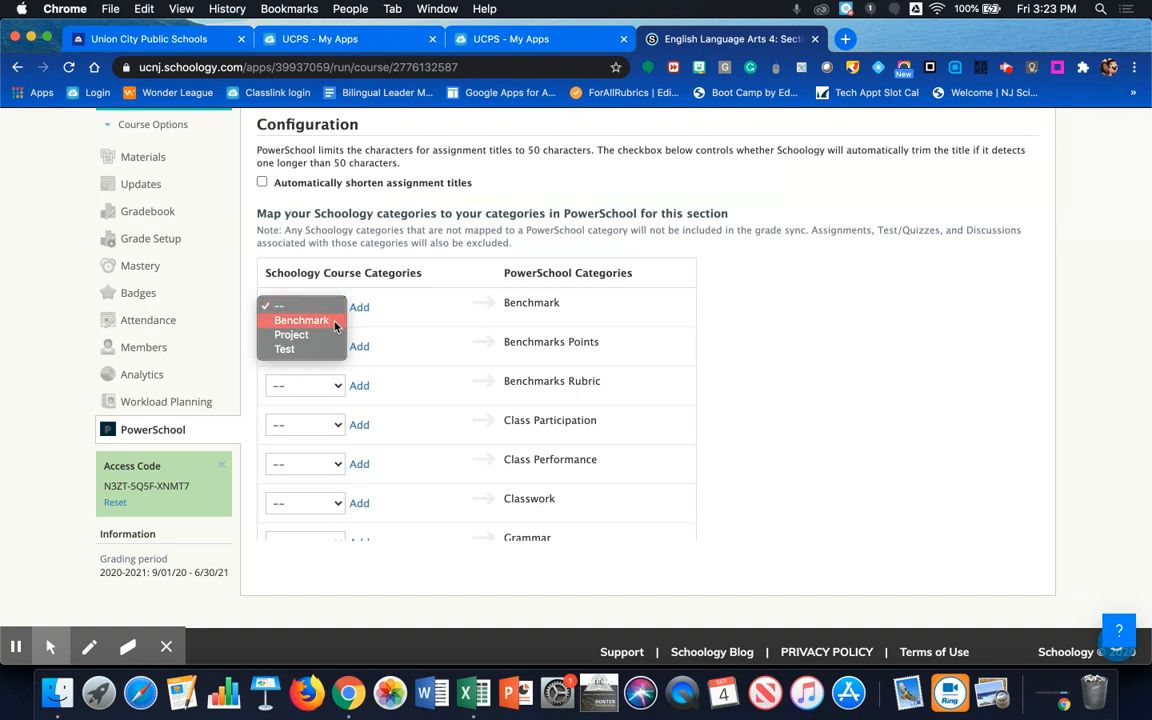
click(301, 320)
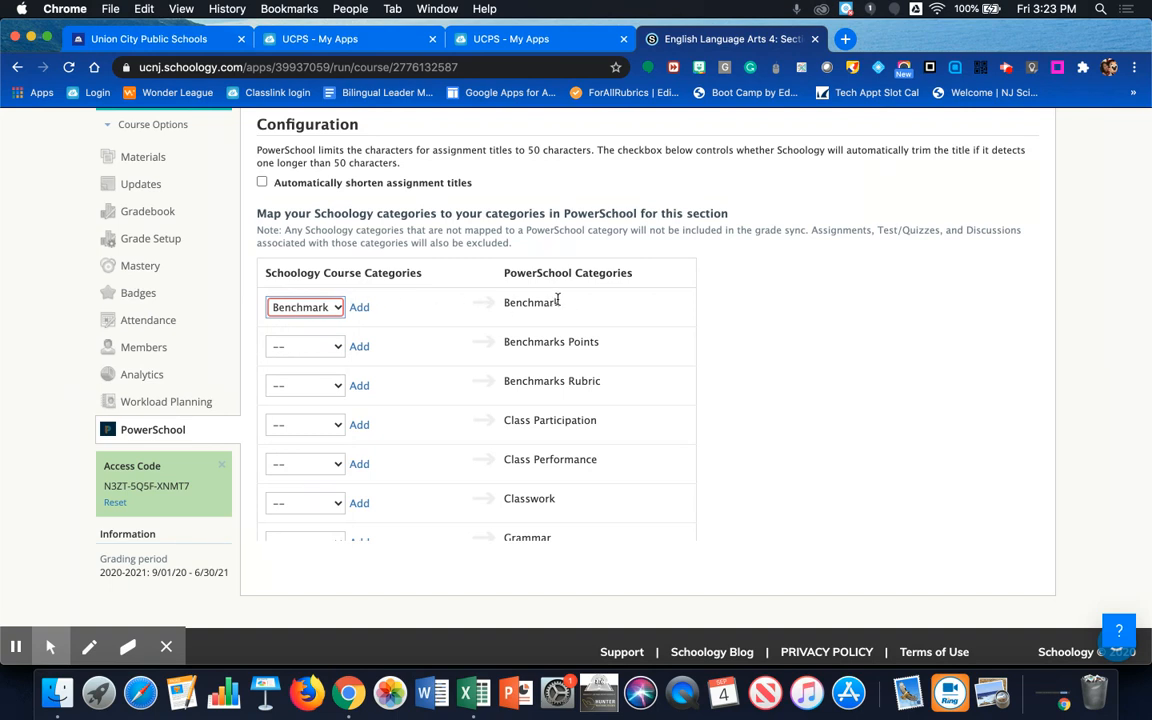
click(336, 348)
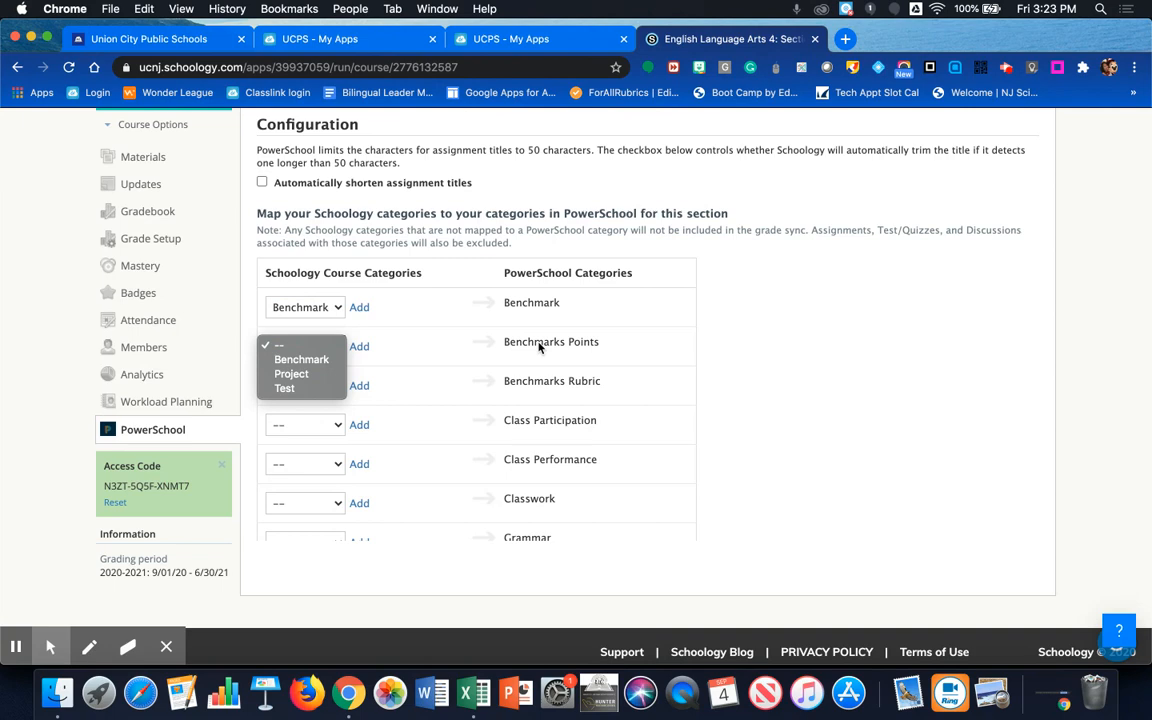
click(429, 383)
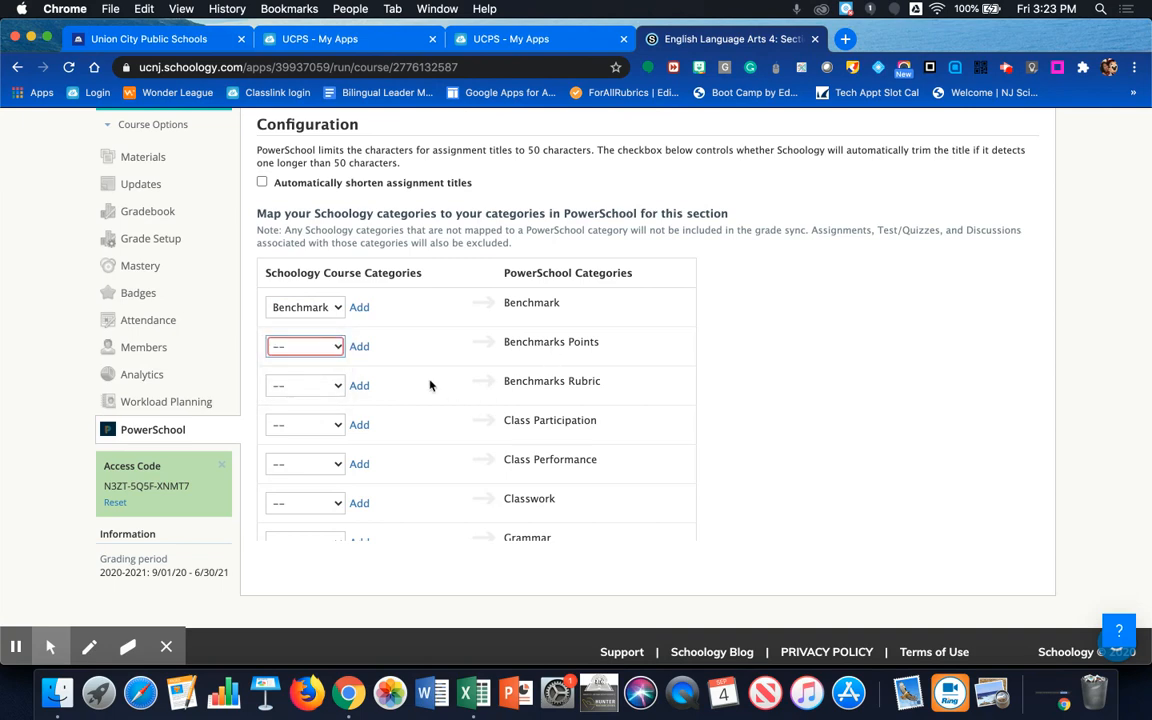
Map the Schoology Project category to the PowerSchool Project category
scroll(430, 385, down, 3)
scroll(430, 385, down, 4)
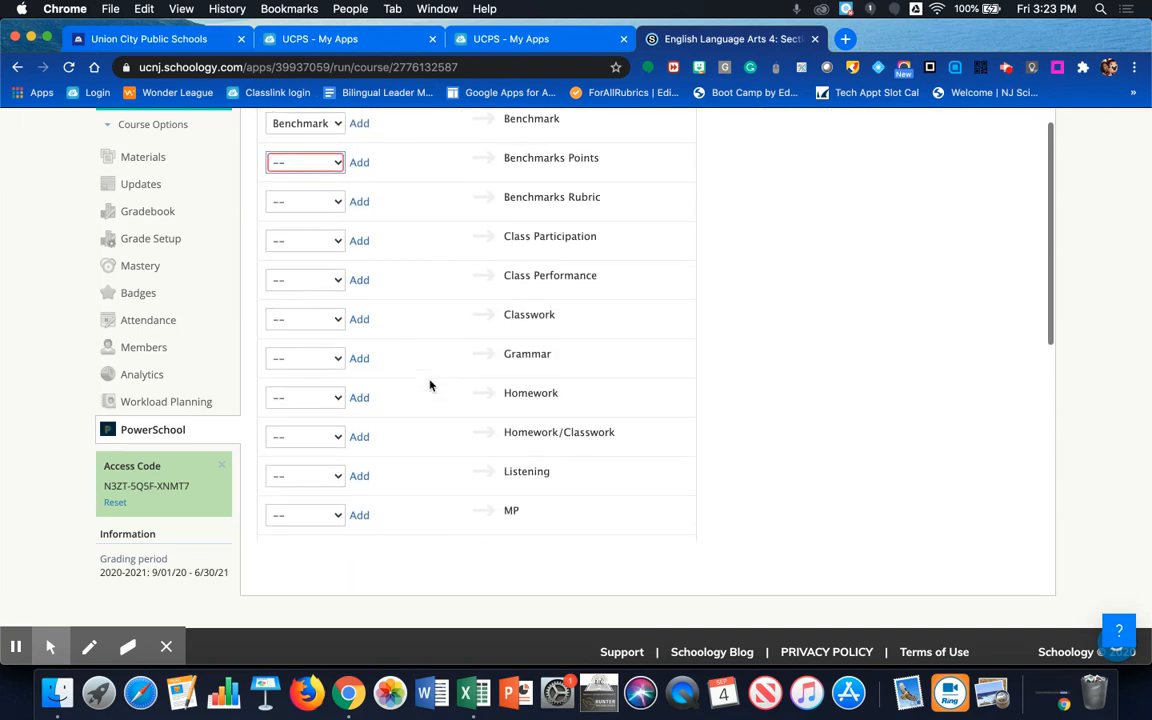
scroll(430, 385, down, 2)
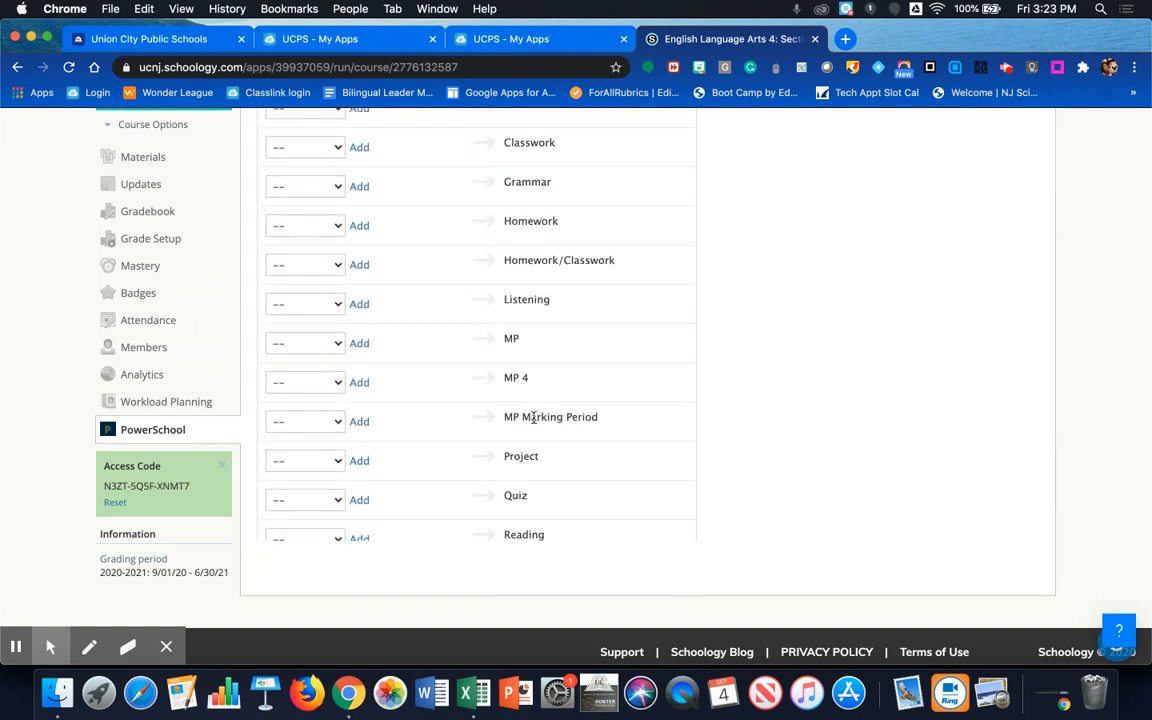
click(338, 461)
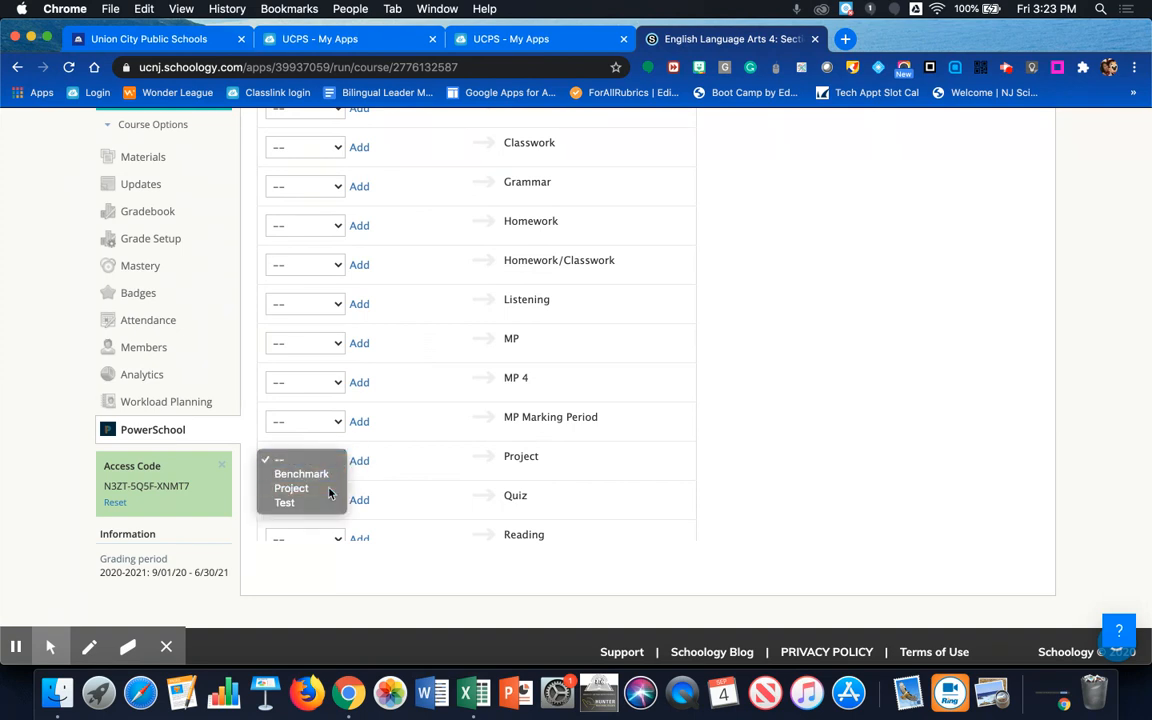
click(331, 489)
Map the Schoology Test category to the PowerSchool Test category
scroll(486, 426, down, 5)
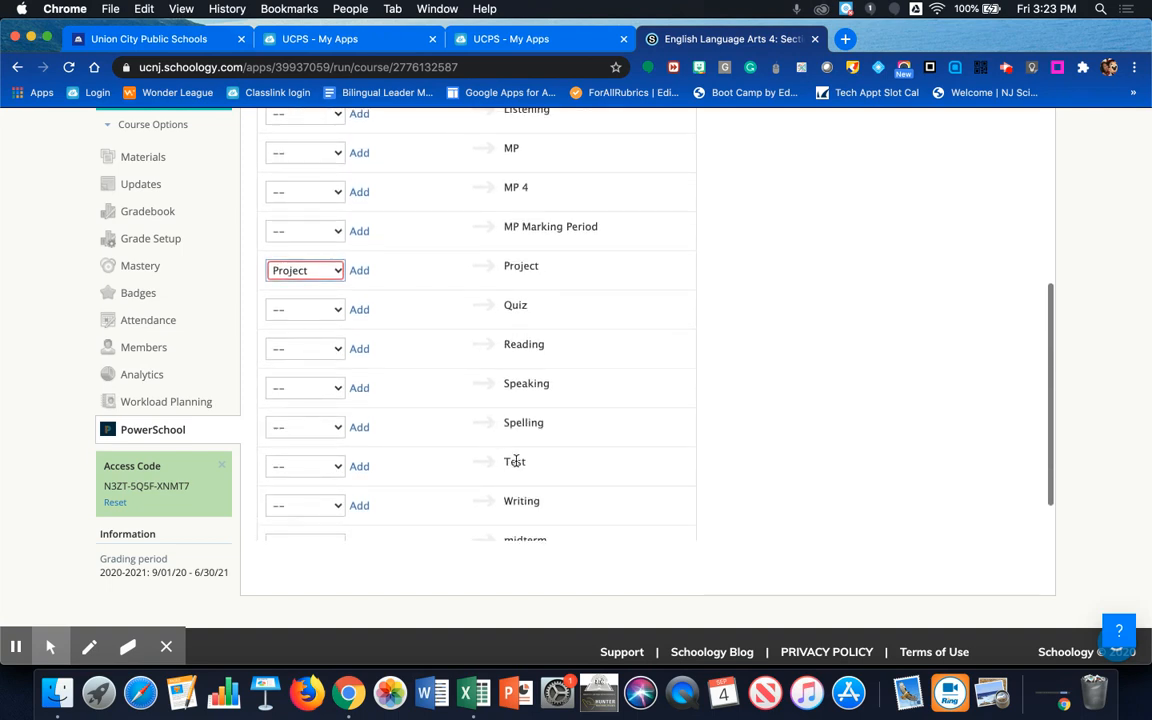
click(338, 466)
click(318, 508)
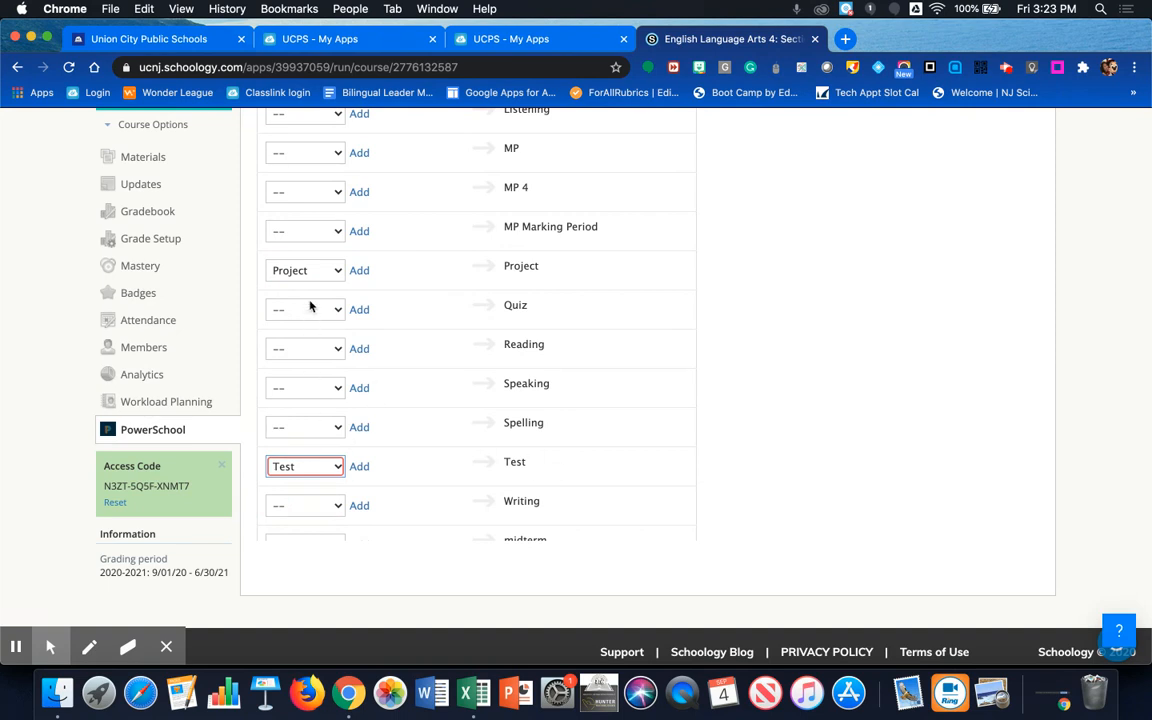
Review the Benchmark, Project and Test category mappings and save the PowerSchool configuration changes
scroll(465, 337, up, 5)
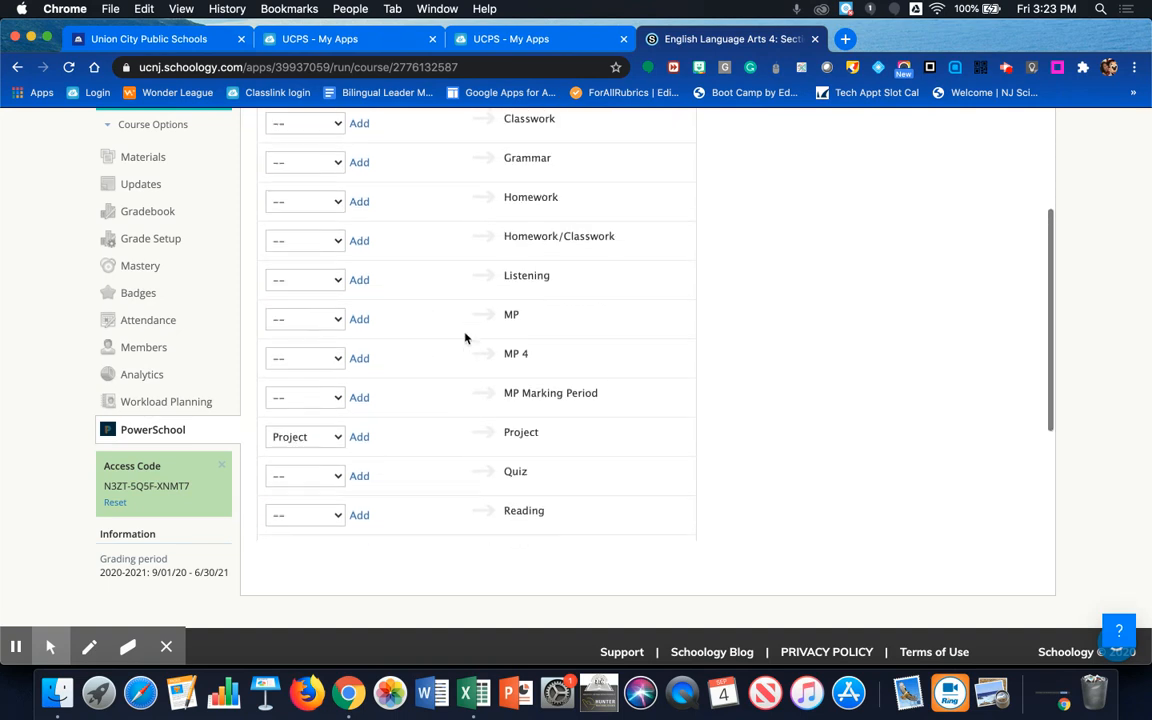
scroll(465, 338, up, 3)
scroll(465, 338, down, 3)
scroll(465, 338, up, 2)
scroll(465, 337, up, 1)
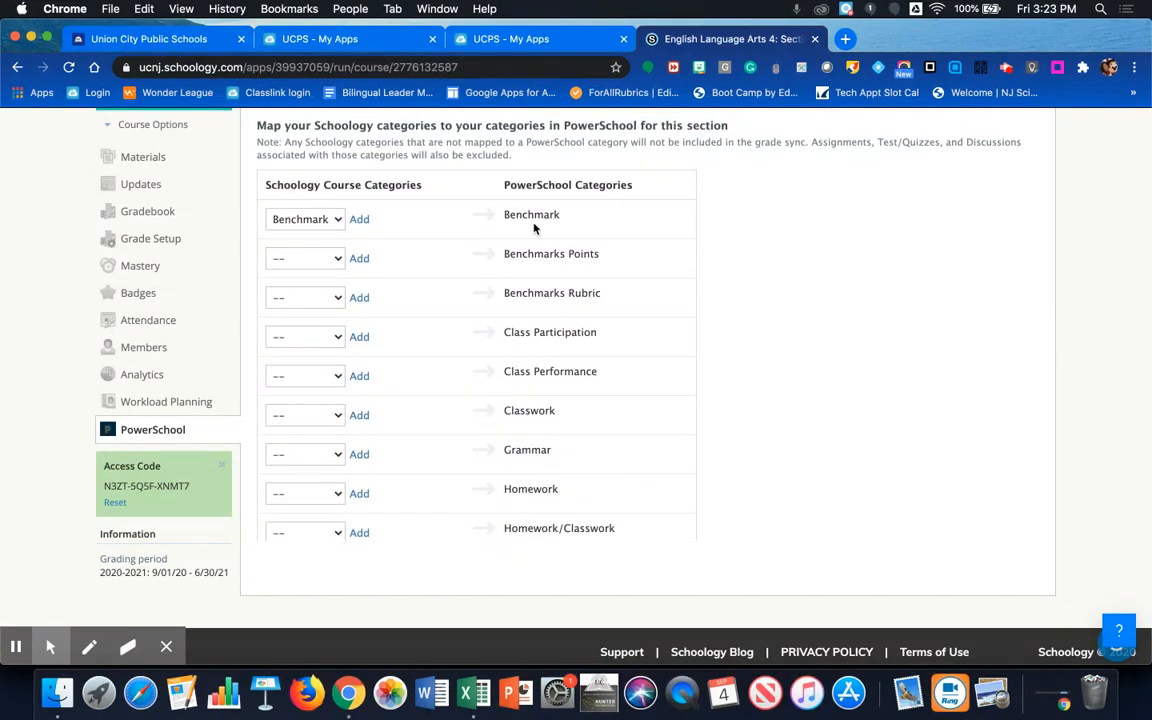
scroll(534, 228, down, 1)
scroll(534, 228, down, 10)
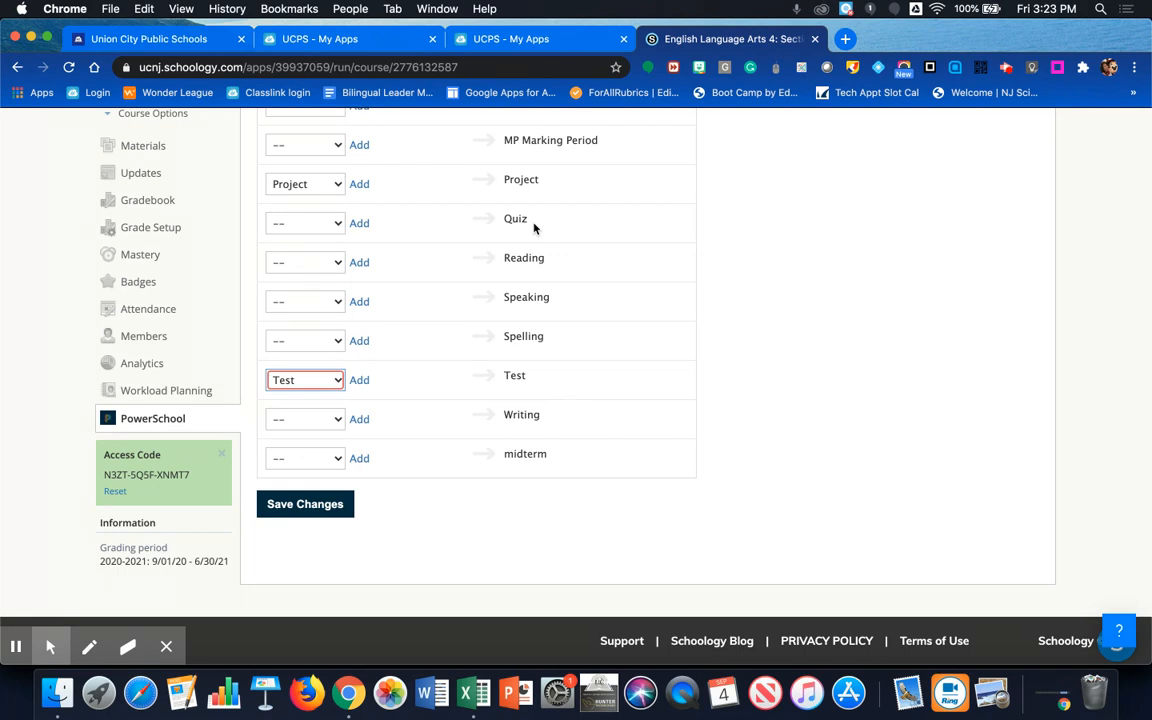
click(307, 506)
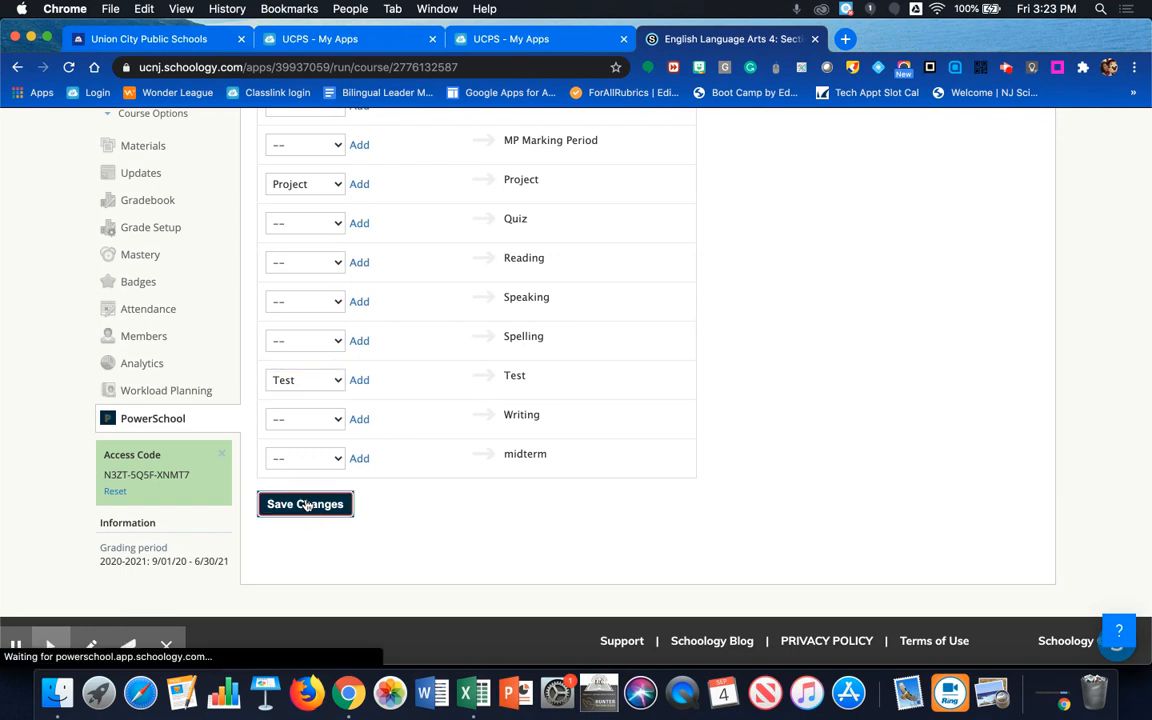